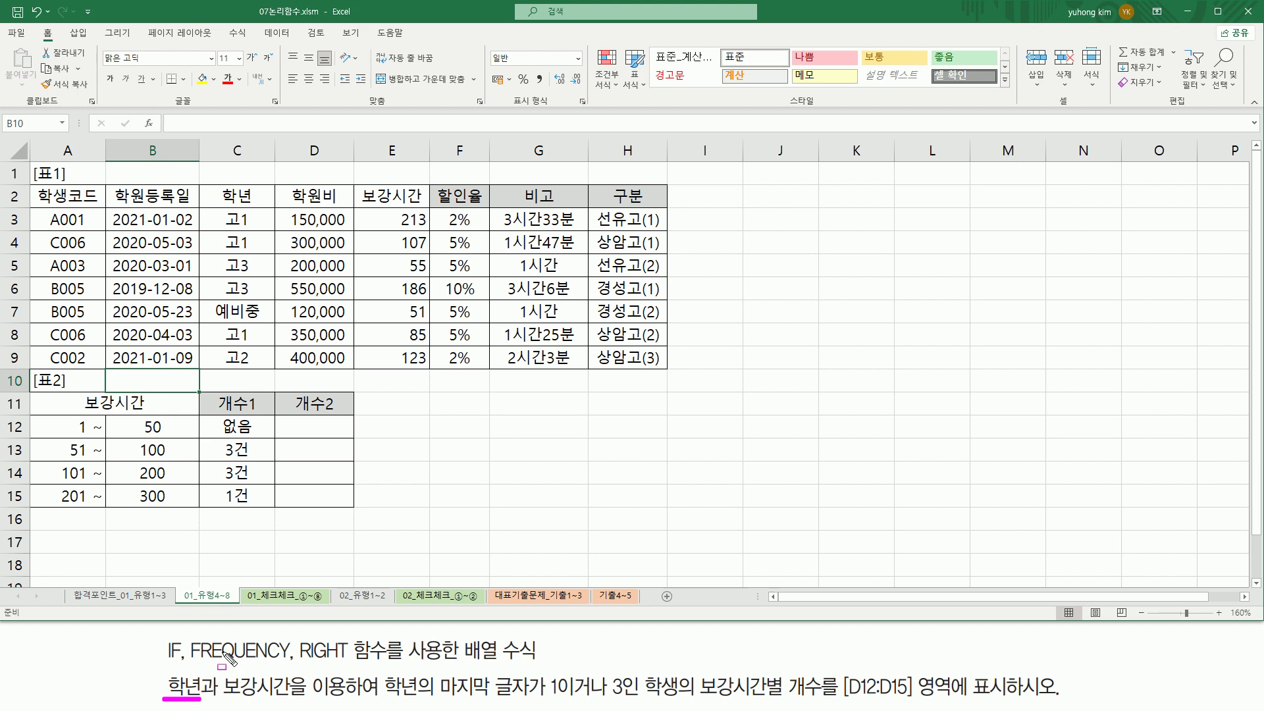
# - Examine the task text alongside the 학년 and 보강시간 columns, the 표2 time ranges and the target cells D12:D15
pyautogui.moveTo(205, 208); pyautogui.dragTo(227, 279)
pyautogui.moveTo(236, 322); pyautogui.dragTo(264, 370)
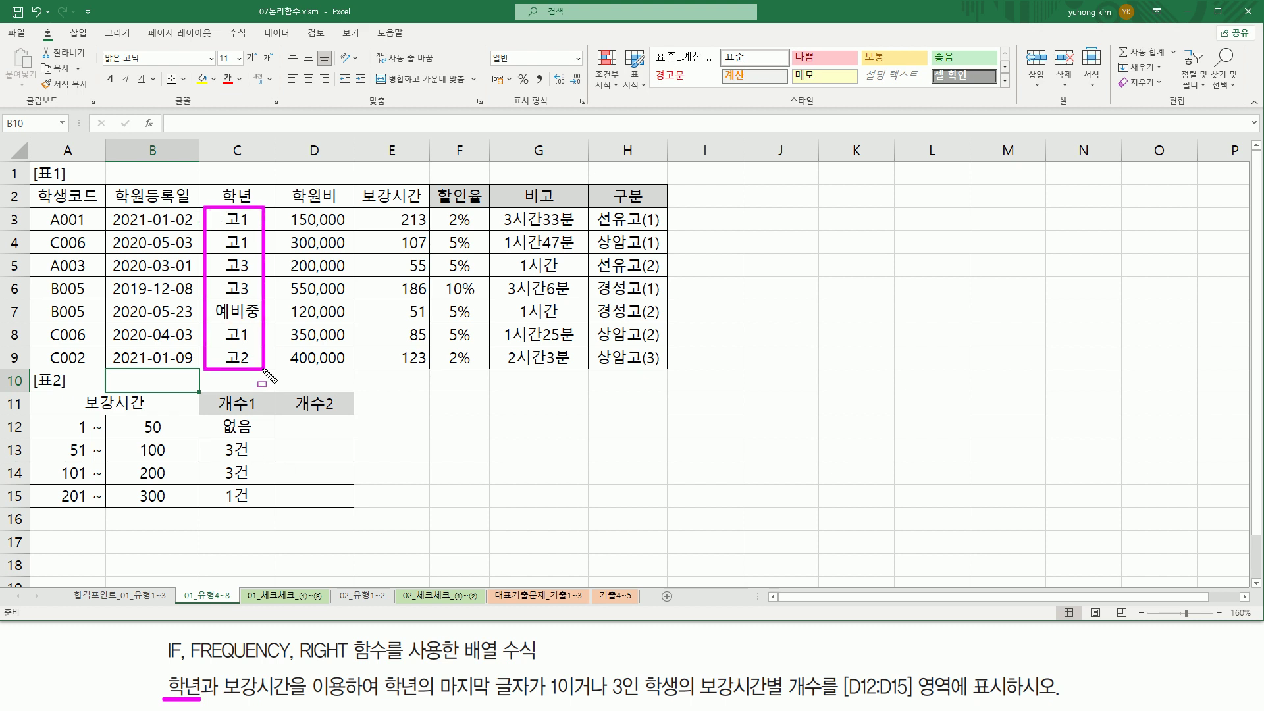
pyautogui.moveTo(225, 697); pyautogui.dragTo(296, 696)
pyautogui.moveTo(371, 212)
pyautogui.mouseDown()
pyautogui.moveTo(368, 289)
pyautogui.moveTo(432, 371)
pyautogui.mouseUp()
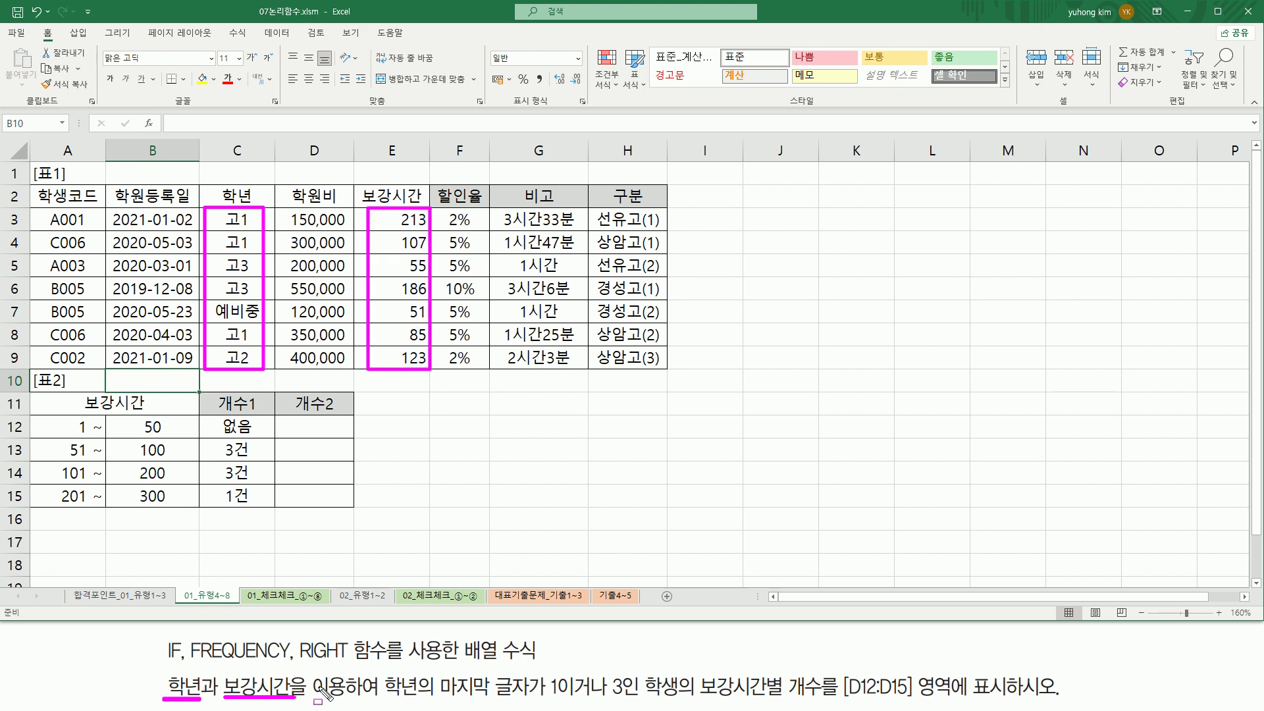
pyautogui.moveTo(378, 672)
pyautogui.mouseDown()
pyautogui.moveTo(553, 706)
pyautogui.moveTo(464, 707)
pyautogui.moveTo(432, 700)
pyautogui.moveTo(633, 700)
pyautogui.mouseUp()
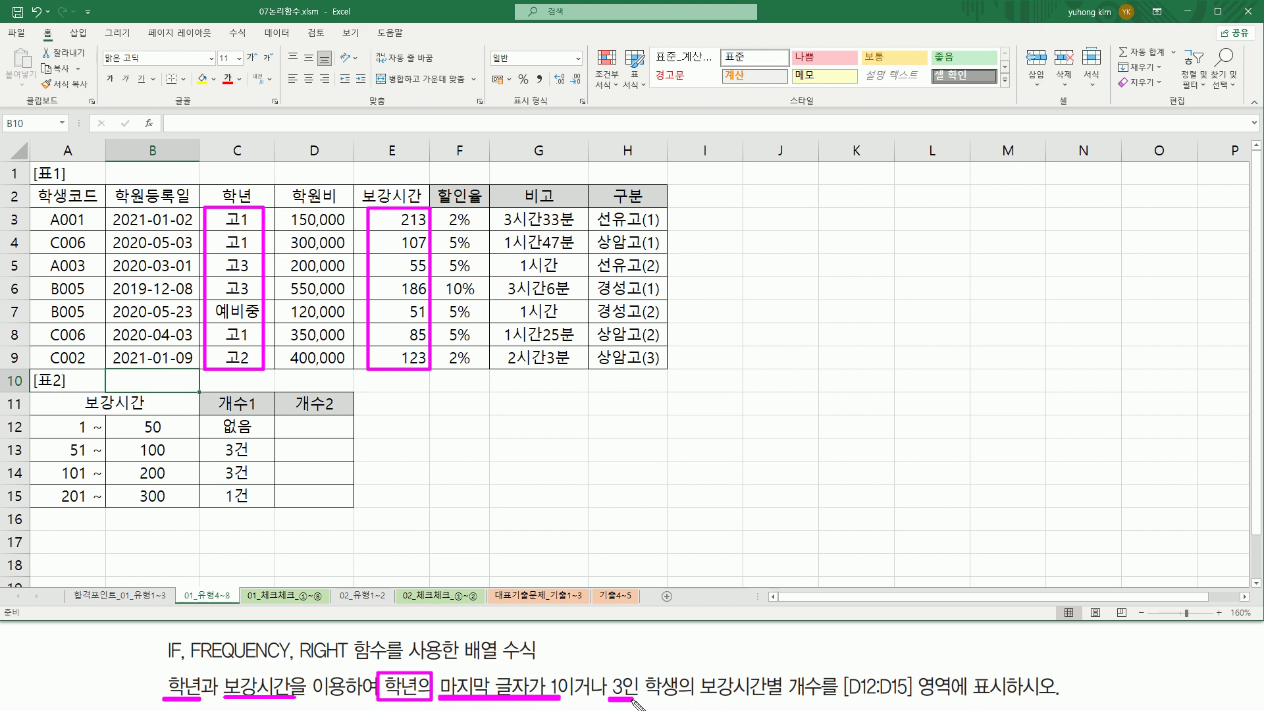
pyautogui.moveTo(698, 676)
pyautogui.mouseDown()
pyautogui.moveTo(715, 699)
pyautogui.moveTo(1012, 700)
pyautogui.mouseUp()
pyautogui.moveTo(291, 422); pyautogui.dragTo(349, 511)
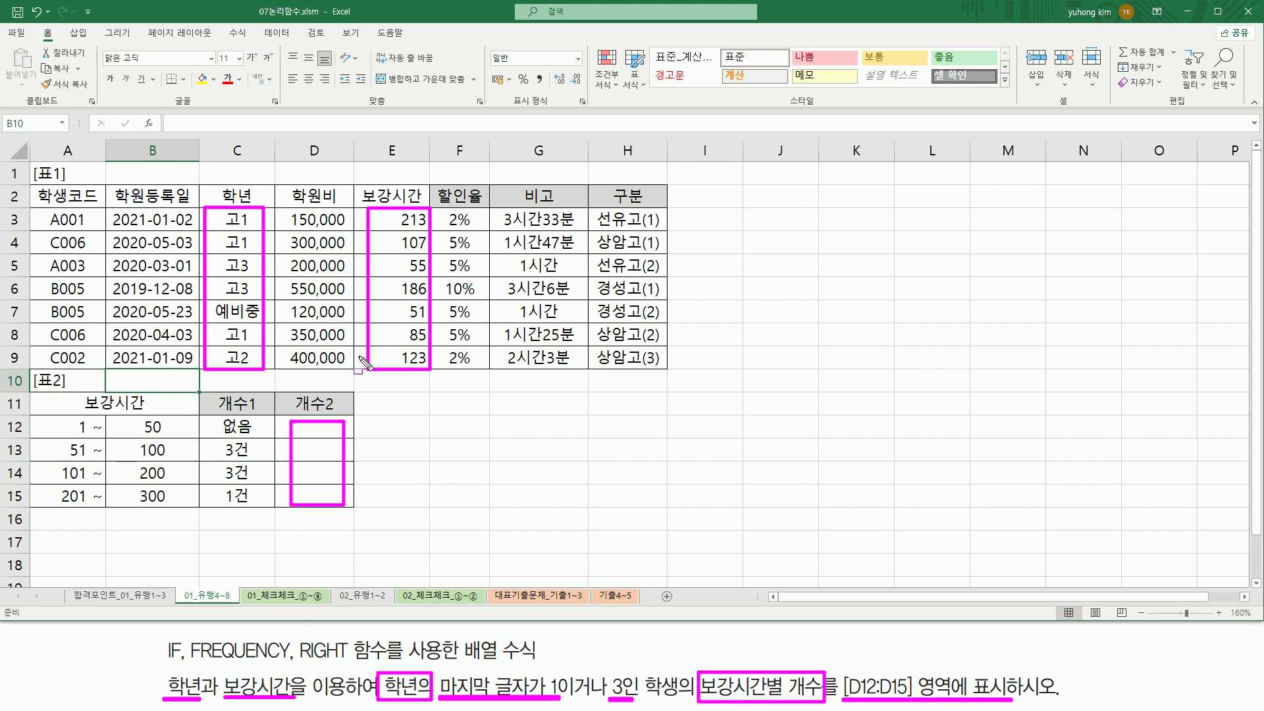
pyautogui.moveTo(48, 417)
pyautogui.mouseDown()
pyautogui.moveTo(44, 454)
pyautogui.moveTo(201, 459)
pyautogui.moveTo(196, 508)
pyautogui.mouseUp()
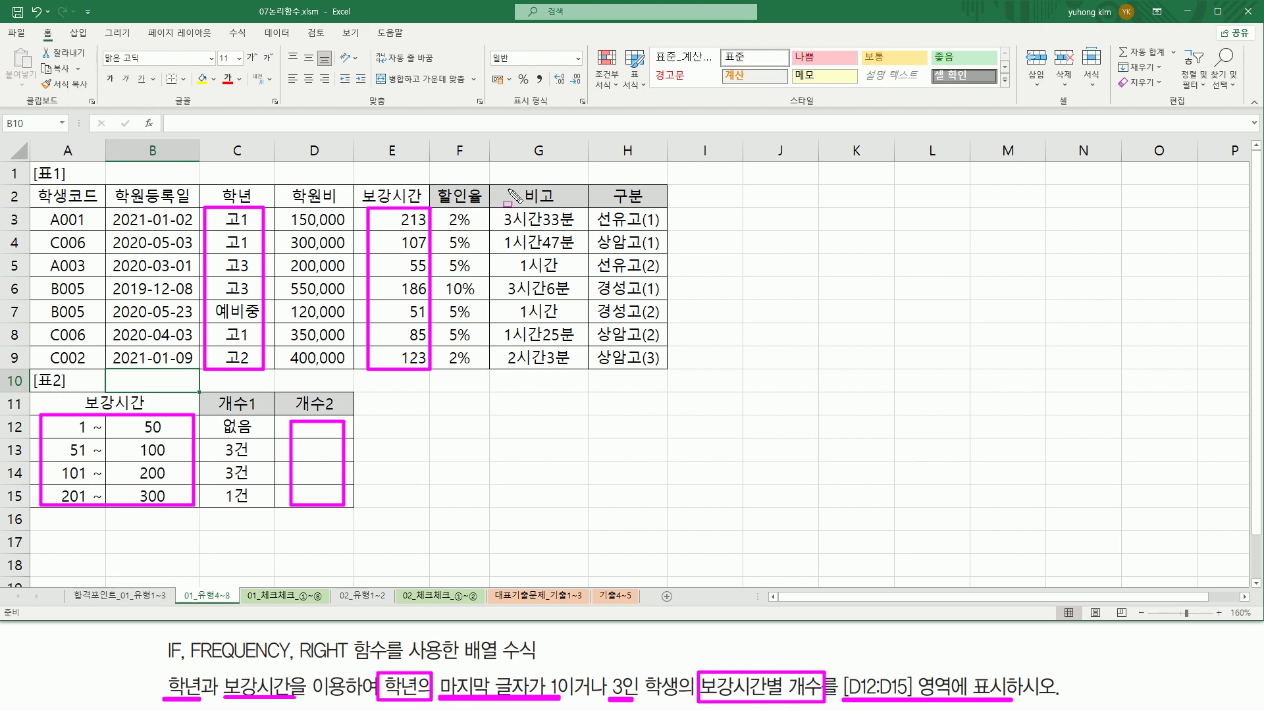
pyautogui.moveTo(380, 211); pyautogui.dragTo(425, 370)
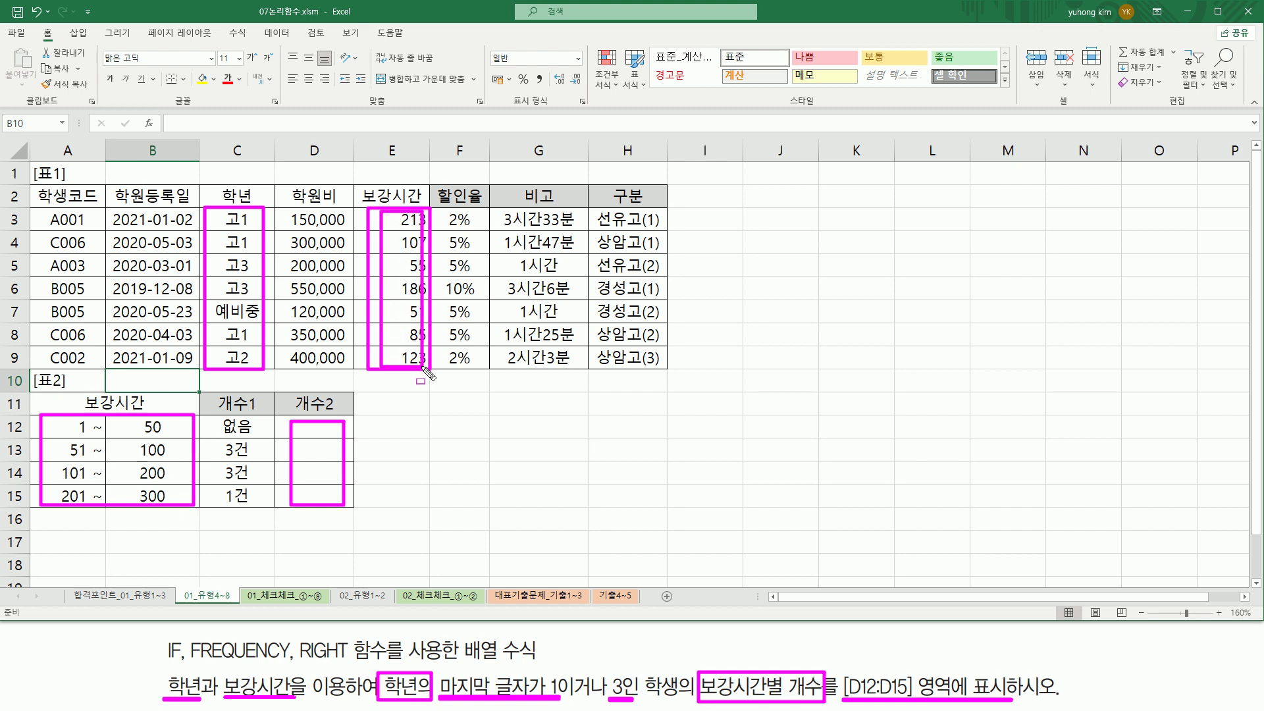
pyautogui.moveTo(191, 663); pyautogui.dragTo(287, 667)
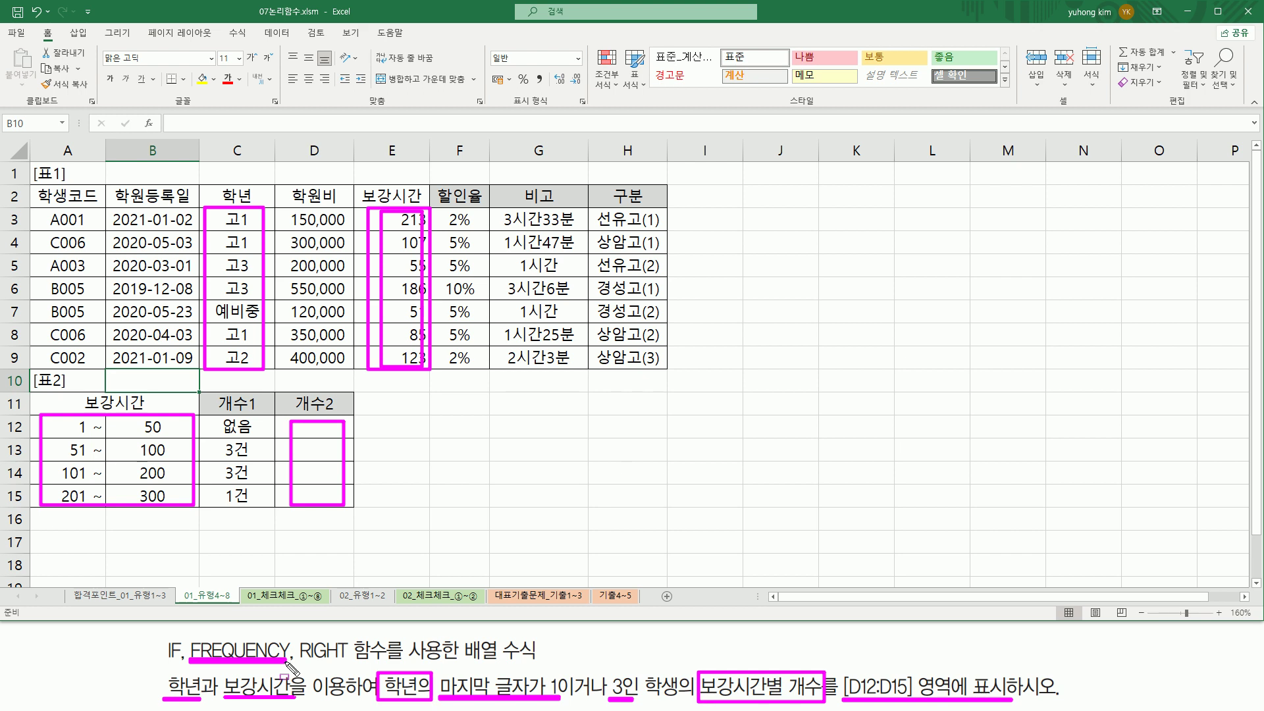
pyautogui.moveTo(549, 675)
pyautogui.mouseDown()
pyautogui.moveTo(557, 702)
pyautogui.moveTo(561, 673)
pyautogui.moveTo(625, 698)
pyautogui.mouseUp()
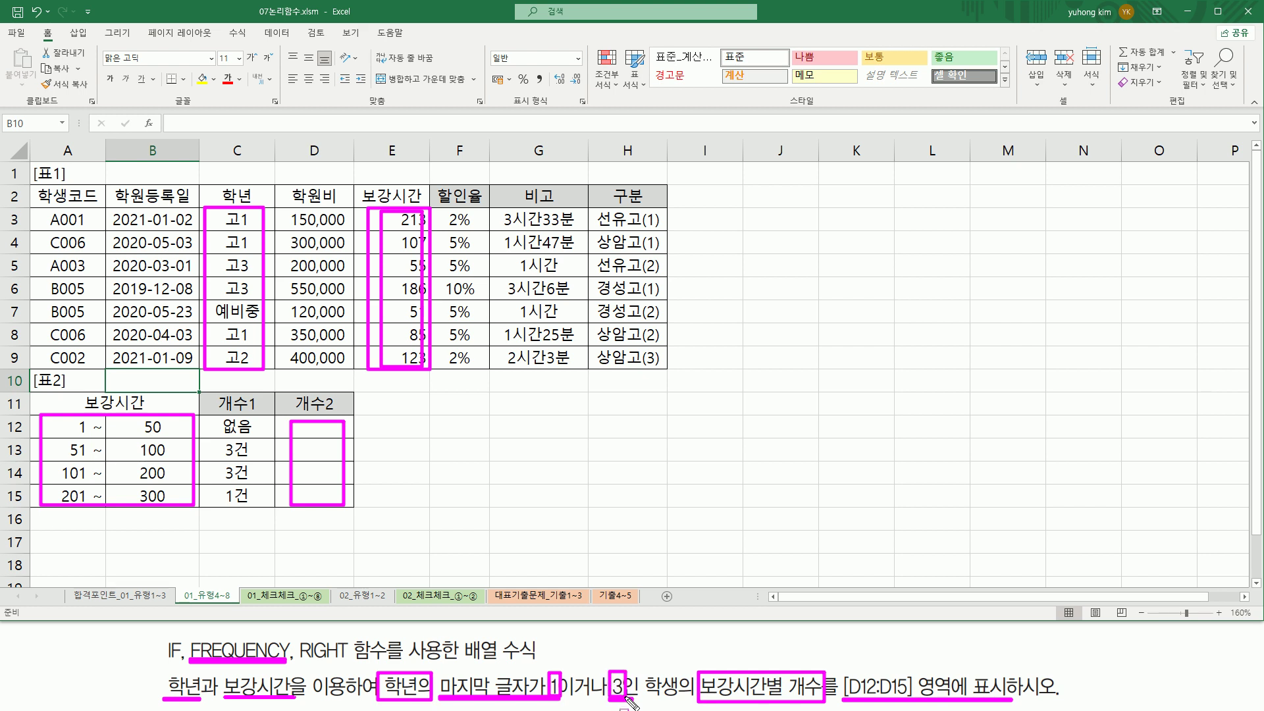
pyautogui.moveTo(160, 658); pyautogui.dragTo(177, 660)
pyautogui.moveTo(299, 659); pyautogui.dragTo(347, 658)
pyautogui.press('Escape')
# - Select D12:D15 and begin a FREQUENCY formula for the range
pyautogui.click(320, 424)
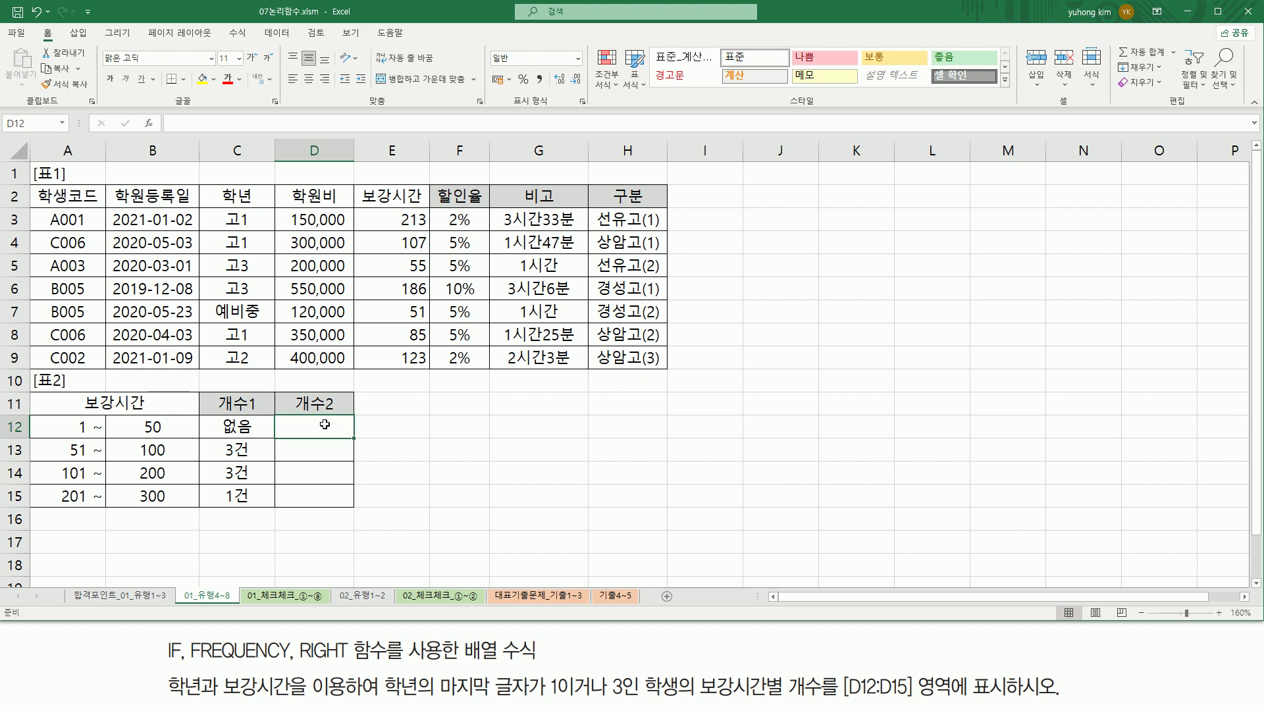
pyautogui.moveTo(282, 416)
pyautogui.mouseDown()
pyautogui.moveTo(330, 508)
pyautogui.moveTo(342, 504)
pyautogui.mouseUp()
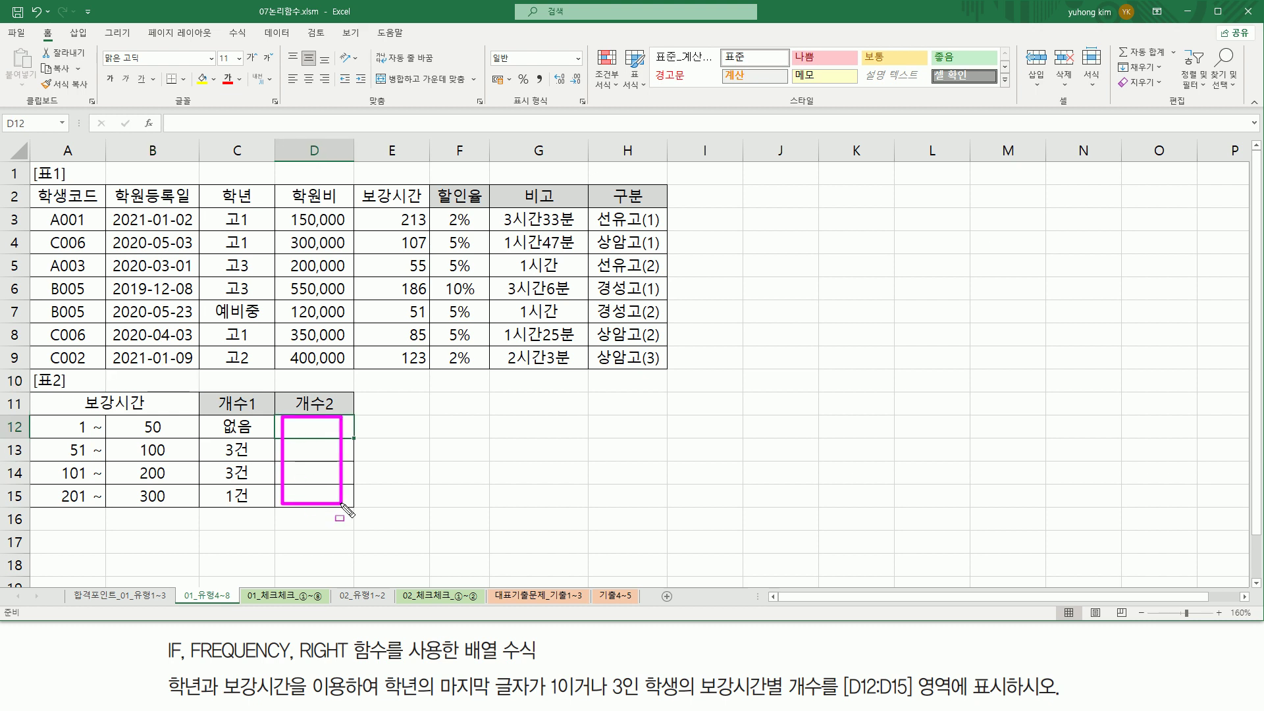
pyautogui.press('Escape')
pyautogui.moveTo(324, 430); pyautogui.dragTo(324, 498)
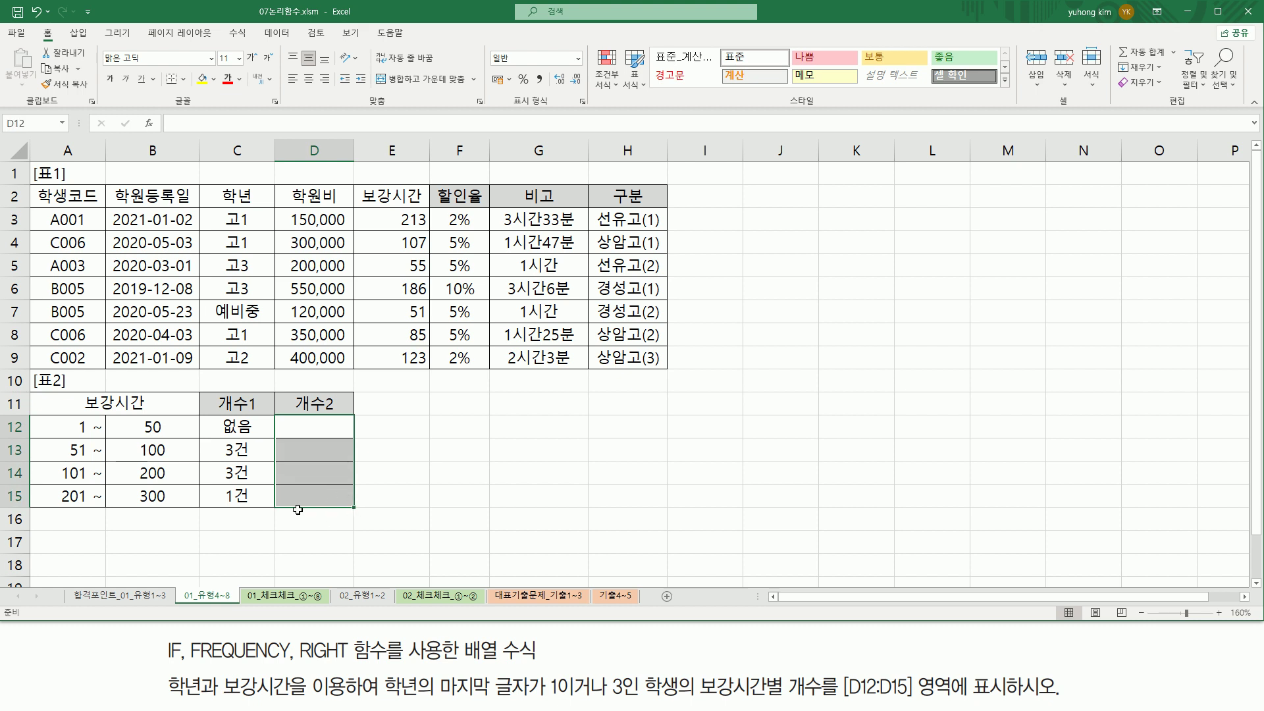
pyautogui.hotkey('ctrl', '2')
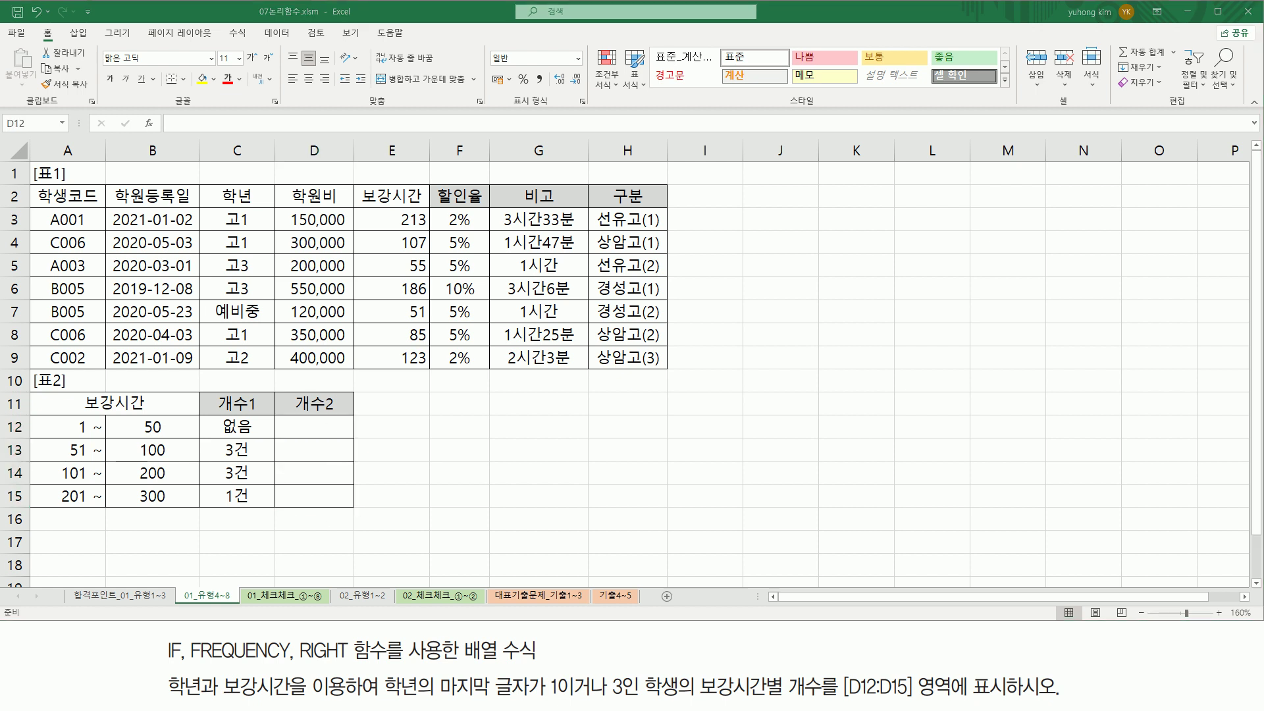
pyautogui.press('Escape')
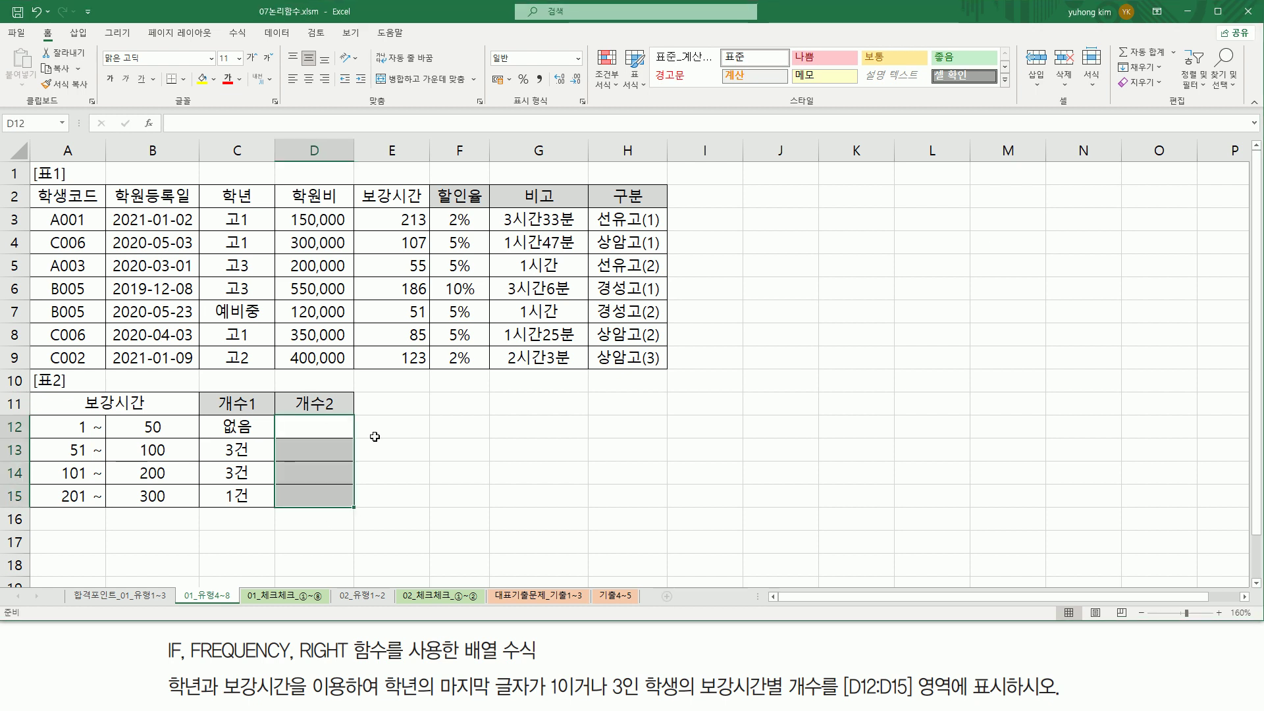
pyautogui.write('=')
pyautogui.write('f')
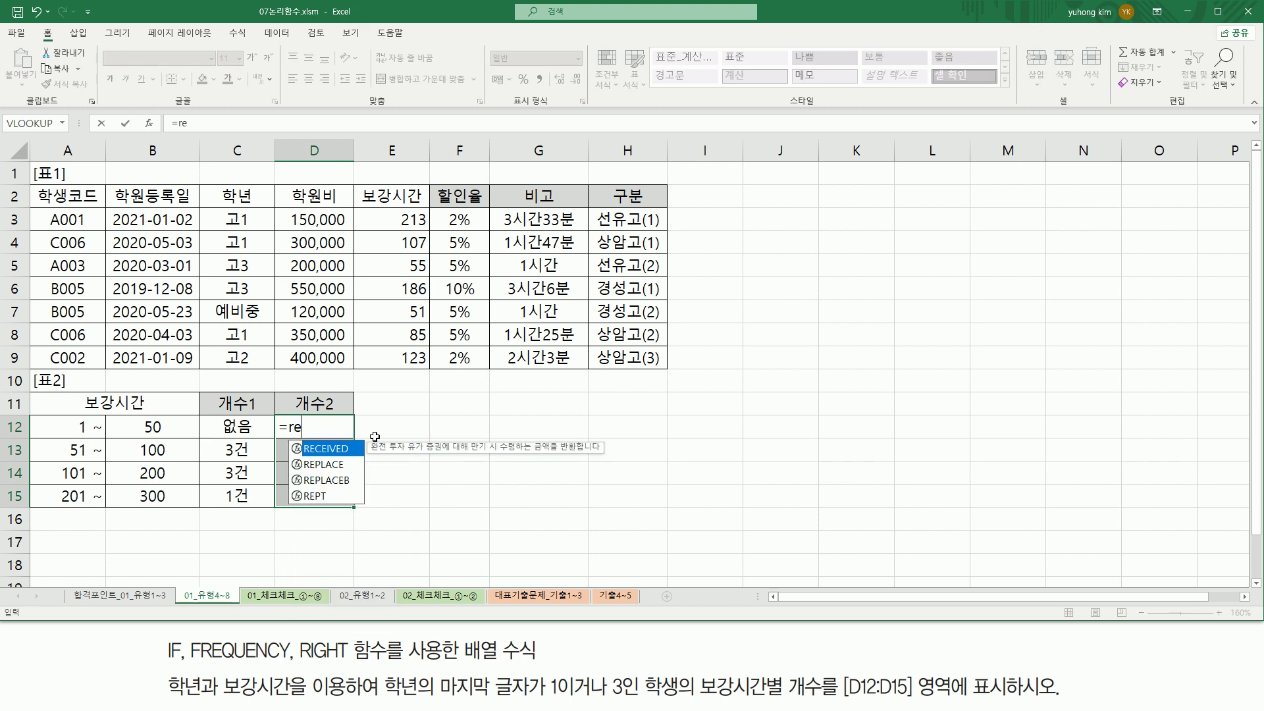
pyautogui.write('re')
pyautogui.press('Tab')
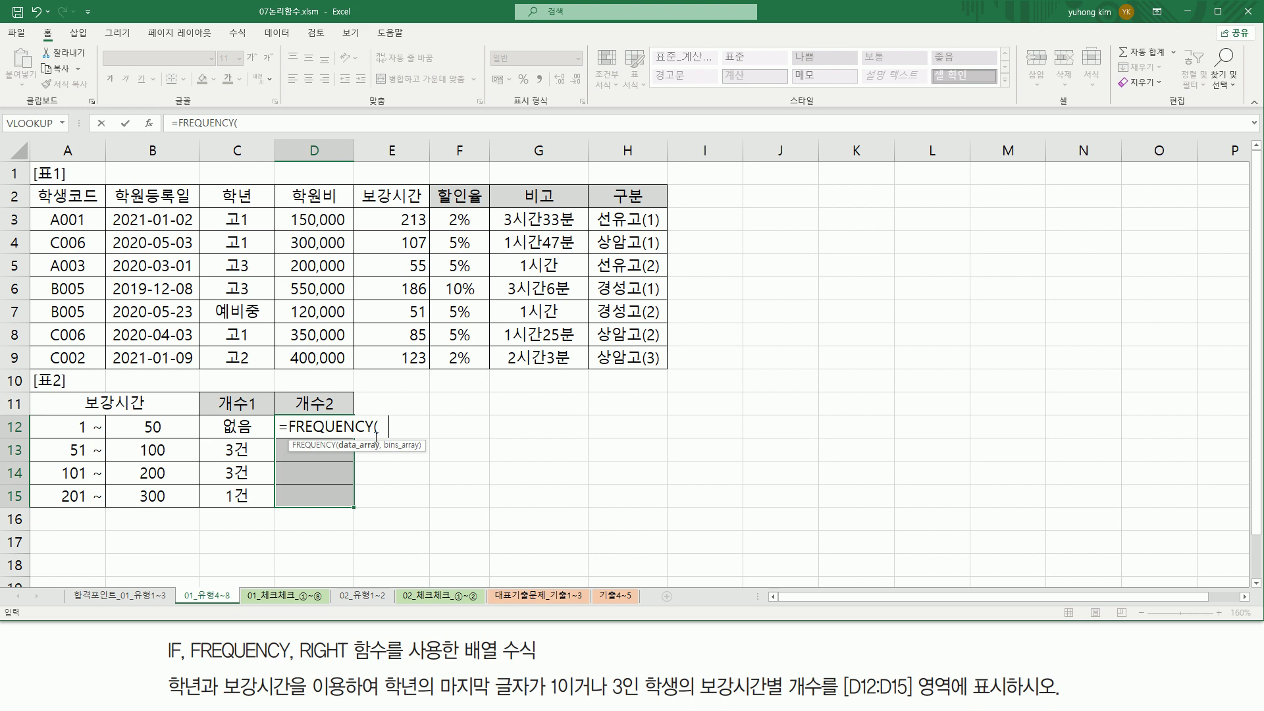
pyautogui.moveTo(378, 669)
pyautogui.mouseDown()
pyautogui.moveTo(418, 697)
pyautogui.moveTo(527, 696)
pyautogui.mouseUp()
pyautogui.moveTo(297, 660); pyautogui.dragTo(382, 659)
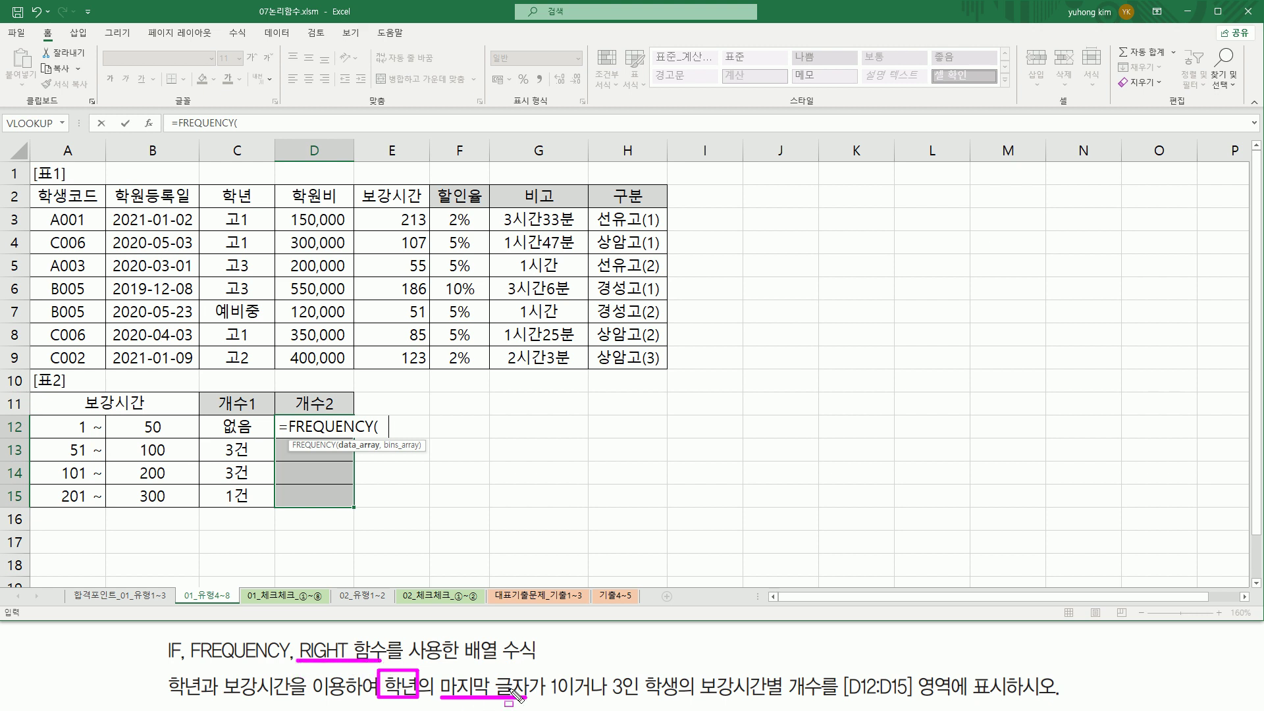
pyautogui.moveTo(548, 673)
pyautogui.mouseDown()
pyautogui.moveTo(562, 687)
pyautogui.moveTo(548, 702)
pyautogui.mouseUp()
pyautogui.moveTo(607, 672)
pyautogui.mouseDown()
pyautogui.moveTo(616, 685)
pyautogui.moveTo(608, 677)
pyautogui.mouseUp()
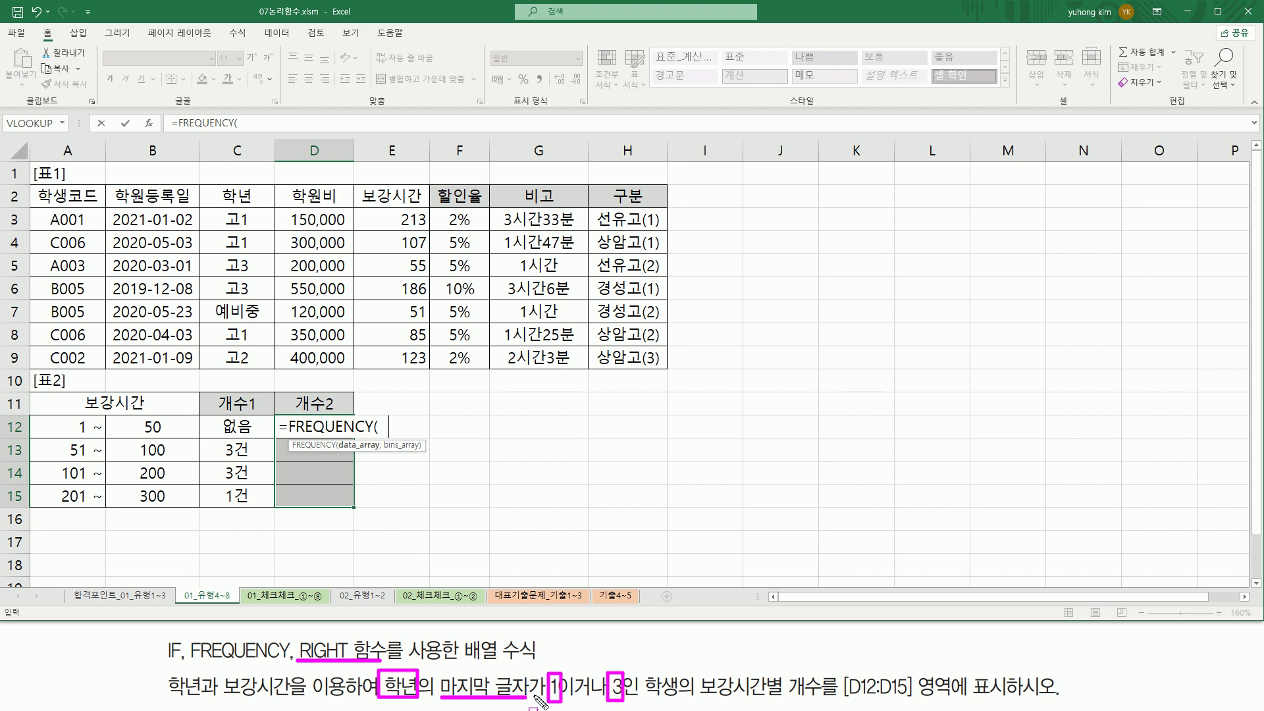
pyautogui.press('Escape')
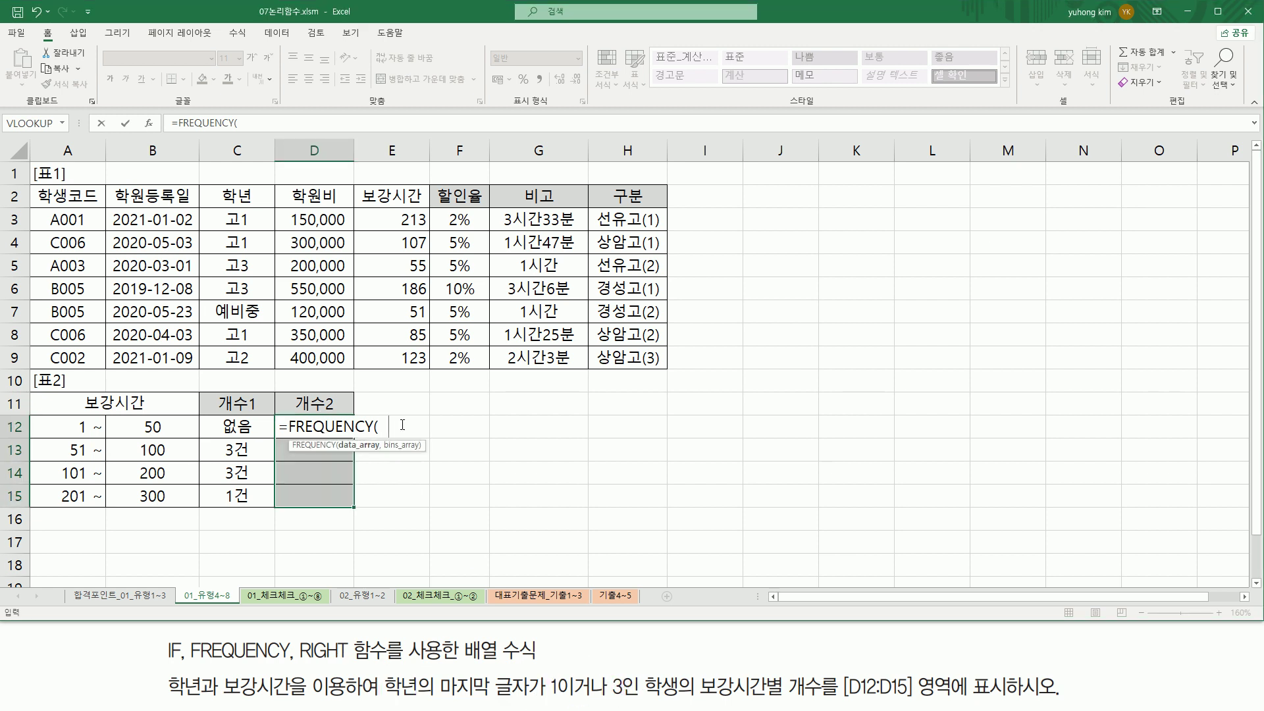
# - Nest an IF as FREQUENCY's data array, with RIGHT(C3:C9, 1)=1 as its first condition
pyautogui.write('if(  (')
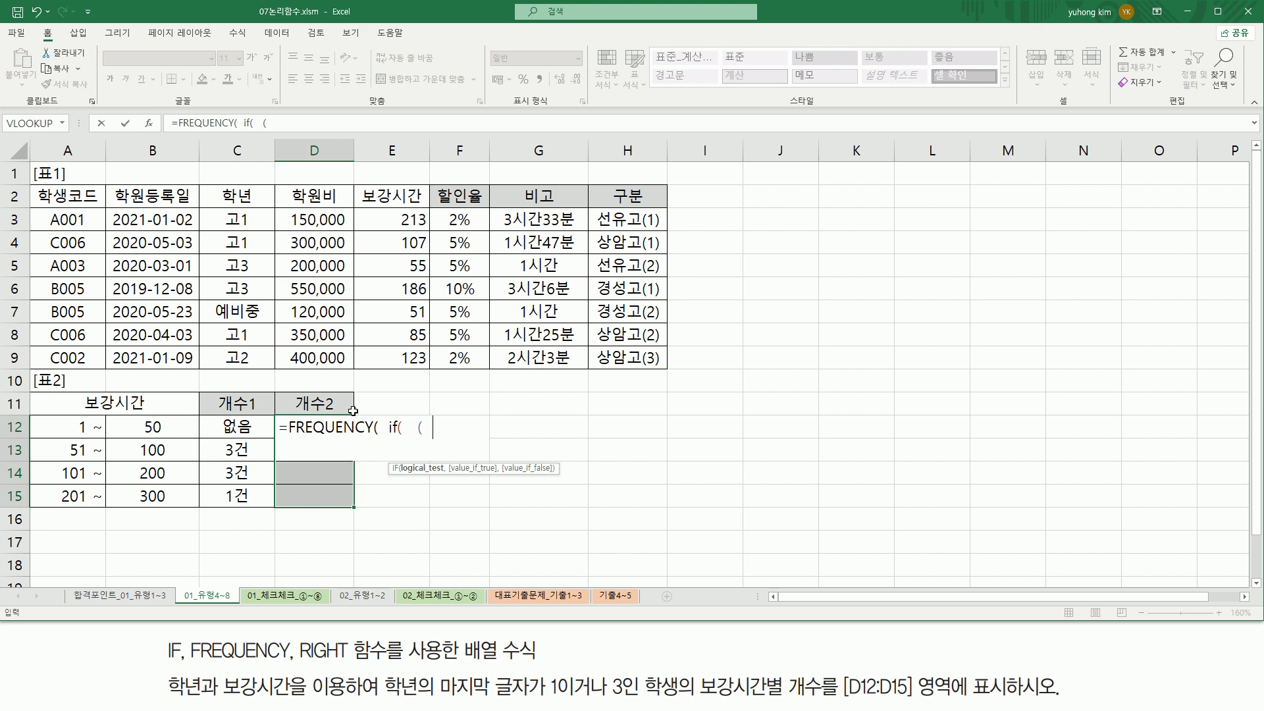
pyautogui.write('ri')
pyautogui.press('Tab')
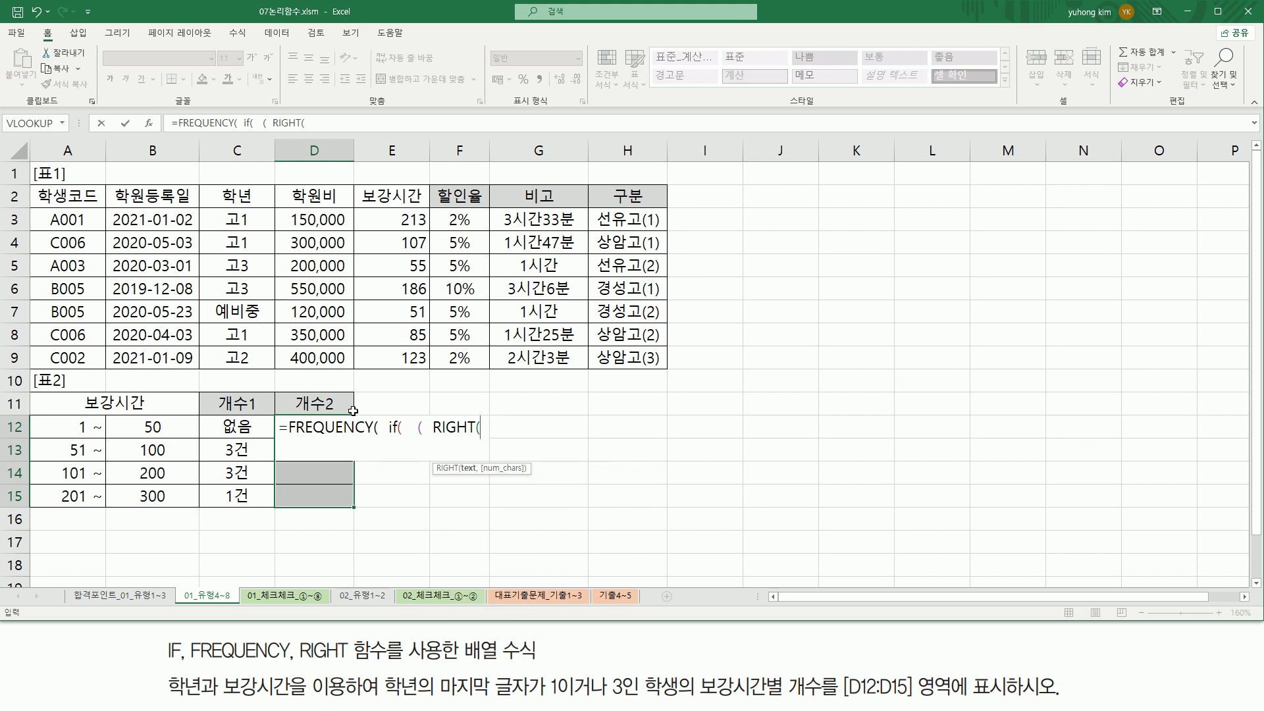
pyautogui.moveTo(237, 219); pyautogui.dragTo(239, 357)
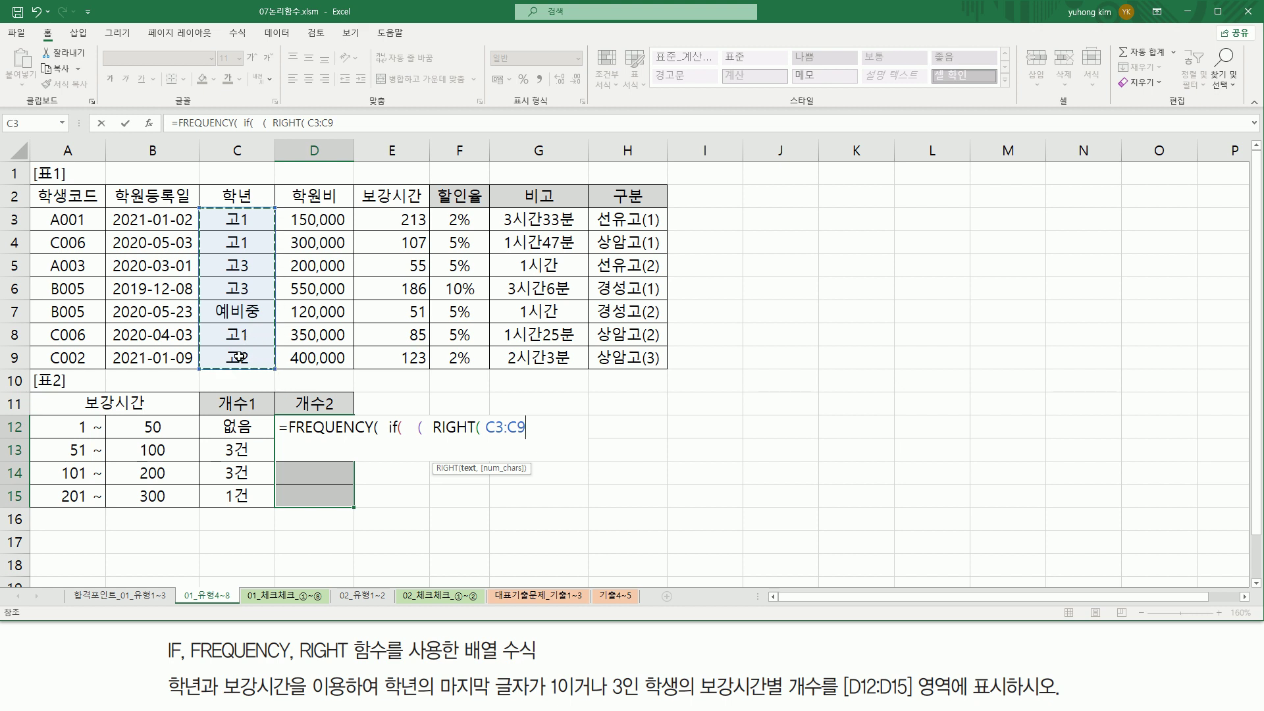
pyautogui.write(',')
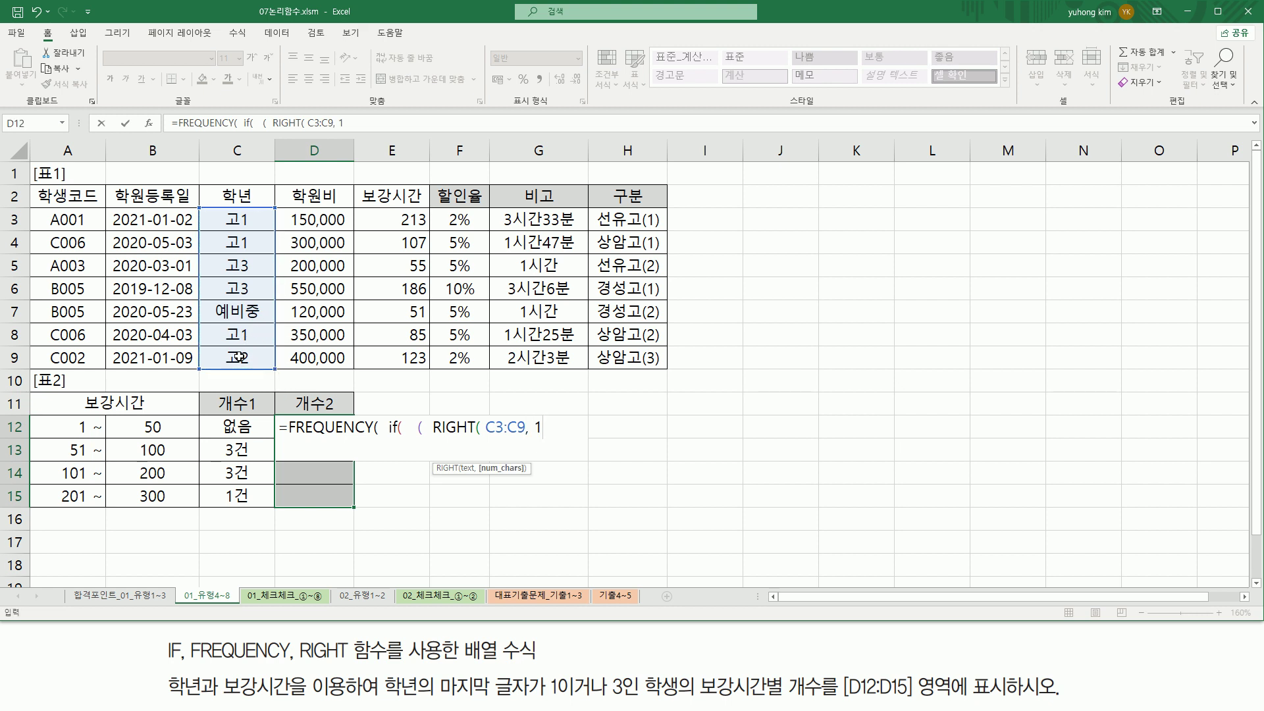
pyautogui.write(' 1 )')
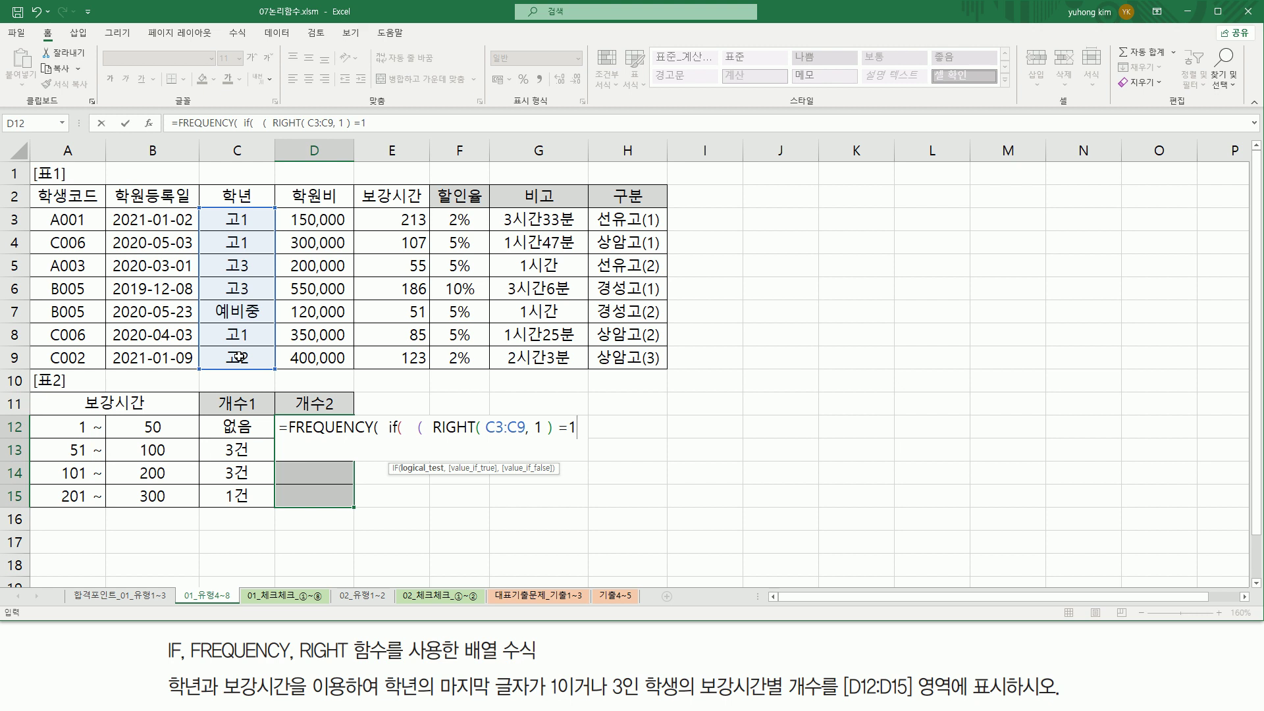
pyautogui.write('=1')
# - Multiply the first condition by a second bracketed condition, RIGHT(C3:C9, 1)=3
pyautogui.write('RIGHT(')
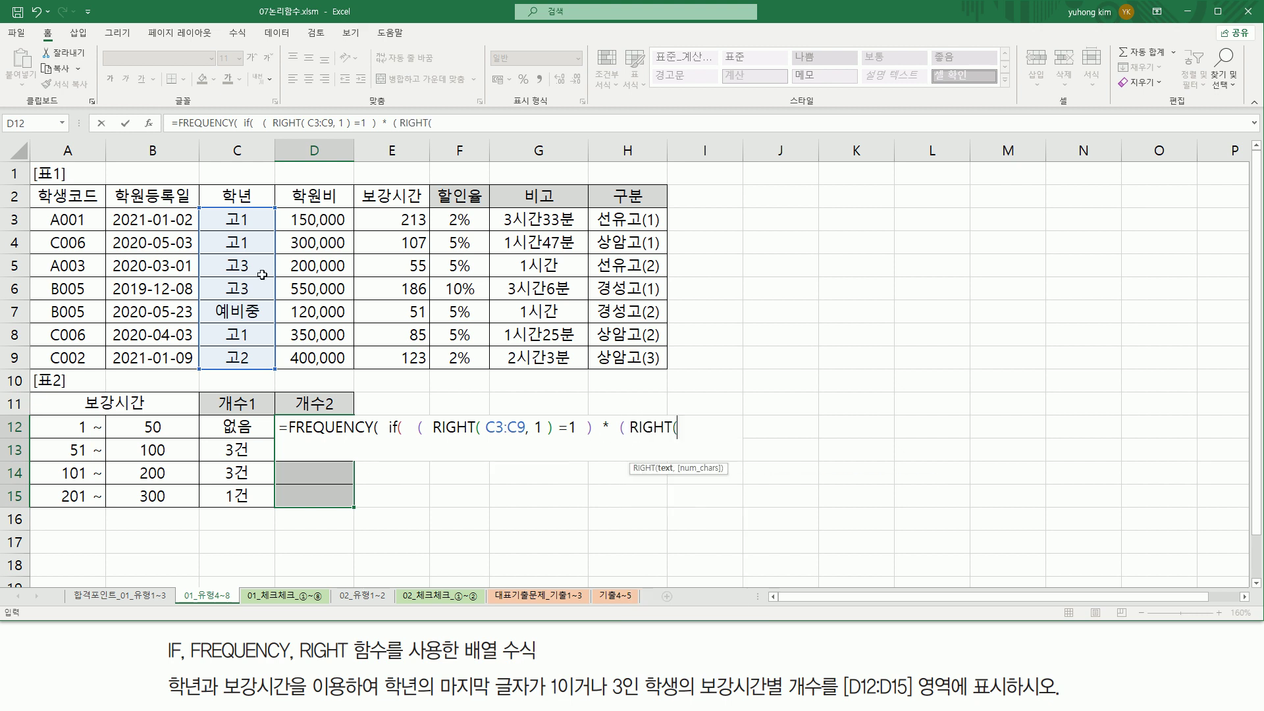
pyautogui.moveTo(227, 215); pyautogui.dragTo(233, 354)
pyautogui.write(', 1')
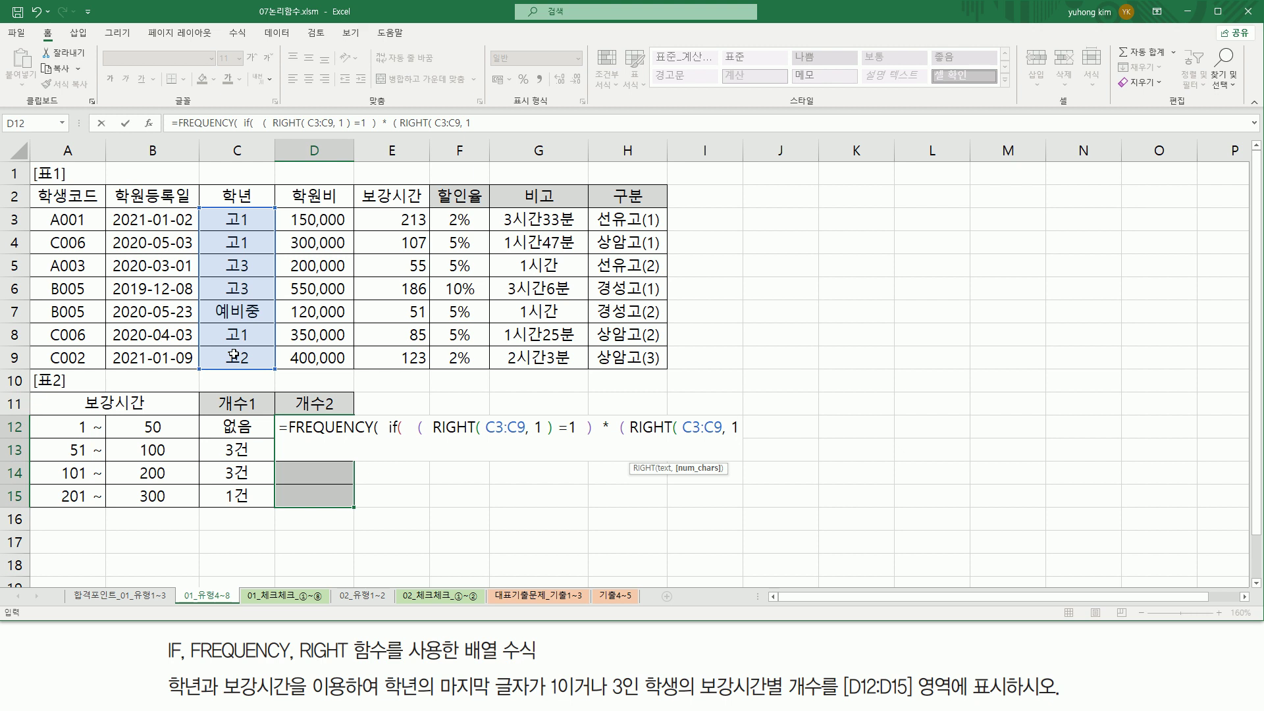
pyautogui.write(' ) =3')
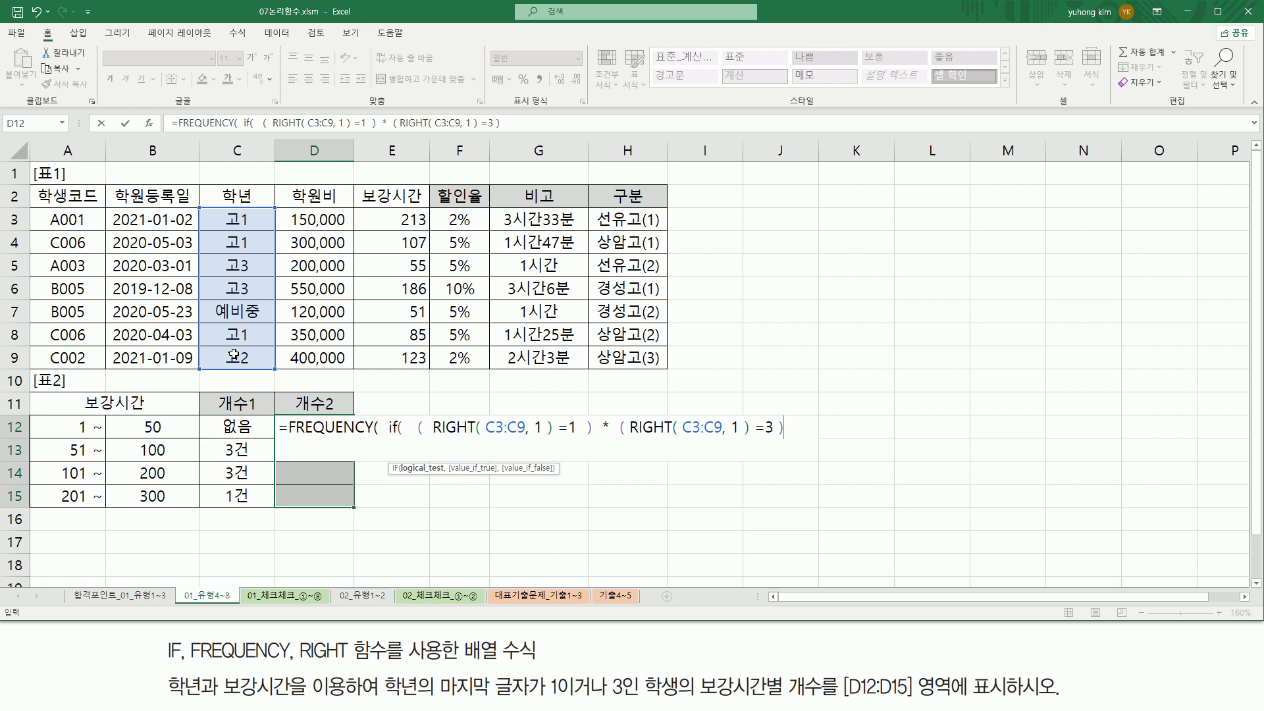
# - Give the IF the range E3:E9 as its value when true and close its parenthesis
pyautogui.write(',')
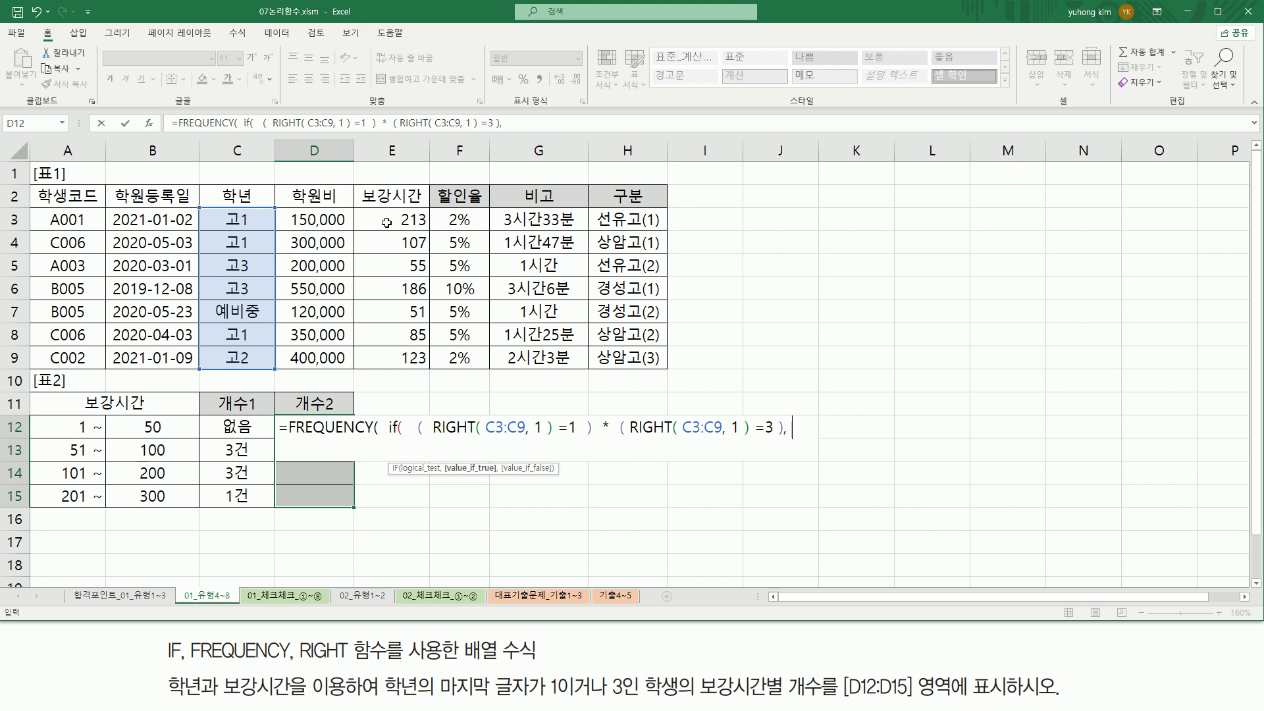
pyautogui.moveTo(387, 220); pyautogui.dragTo(394, 356)
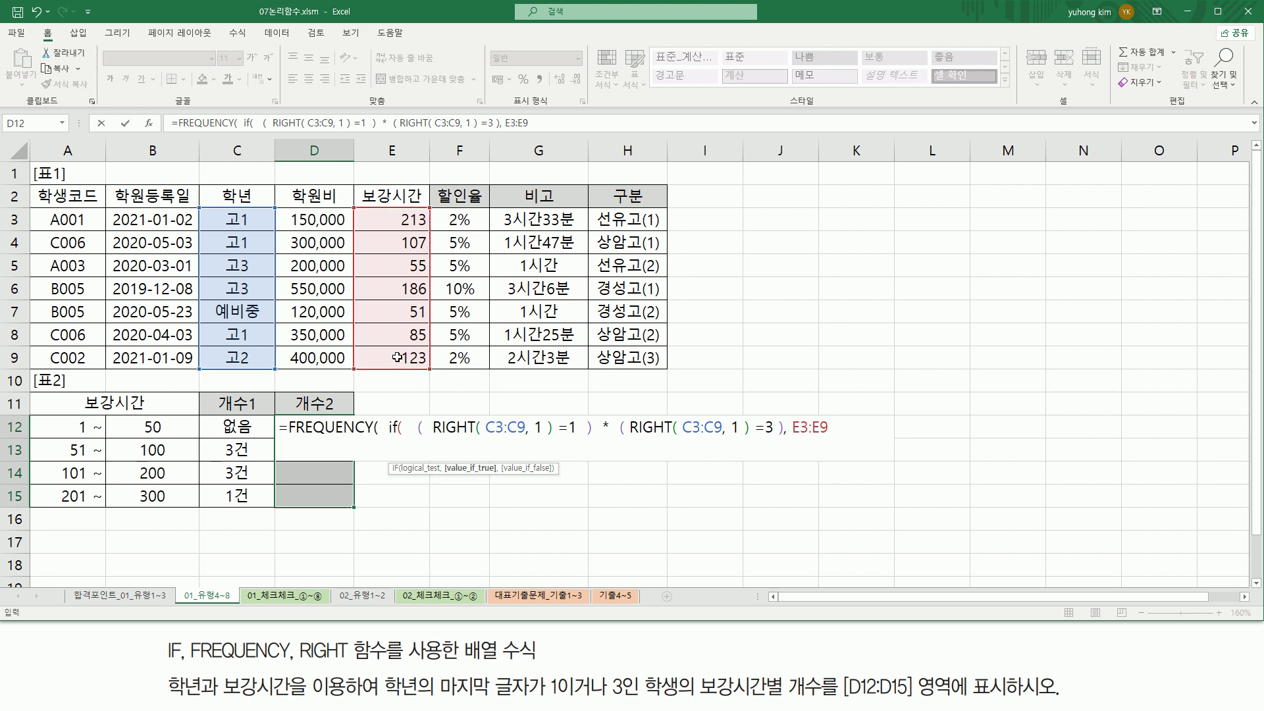
pyautogui.write(')')
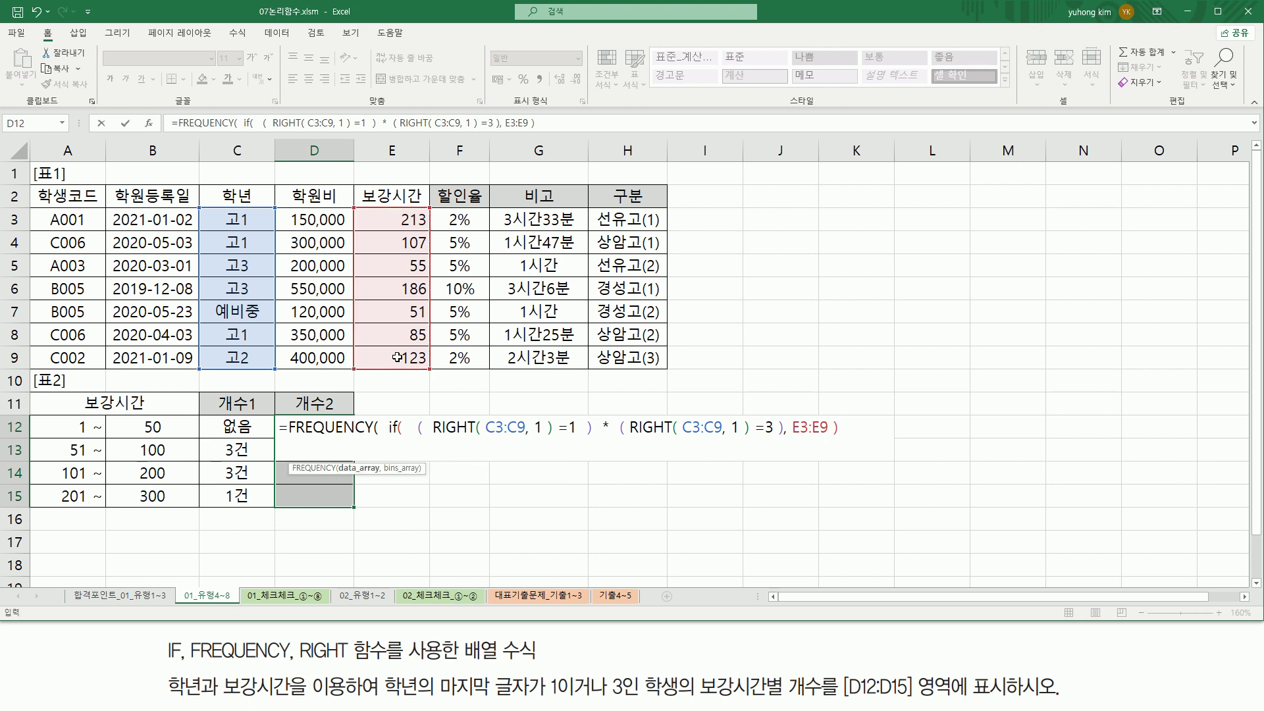
pyautogui.press('F2')
pyautogui.press('Left')
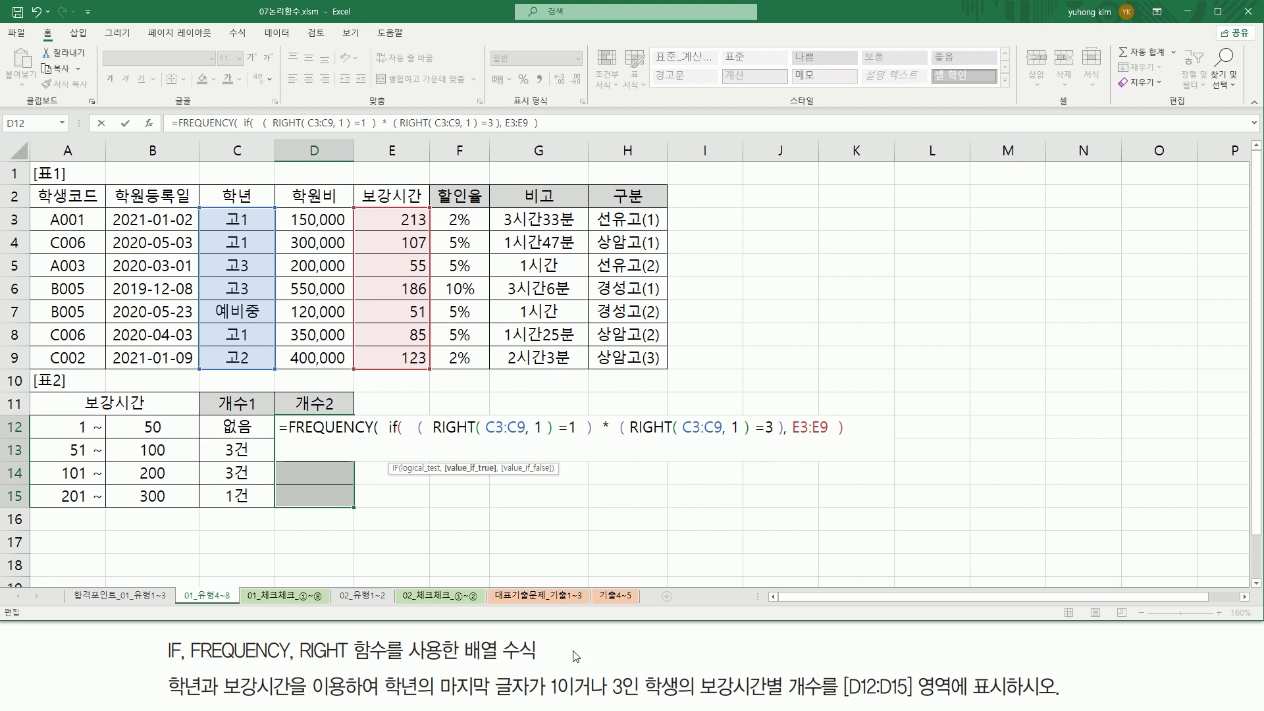
# - Check the two multiplied RIGHT conditions against the task's "1 or 3" wording, considering each true/false combination
pyautogui.moveTo(381, 667)
pyautogui.mouseDown()
pyautogui.moveTo(439, 696)
pyautogui.moveTo(426, 696)
pyautogui.mouseUp()
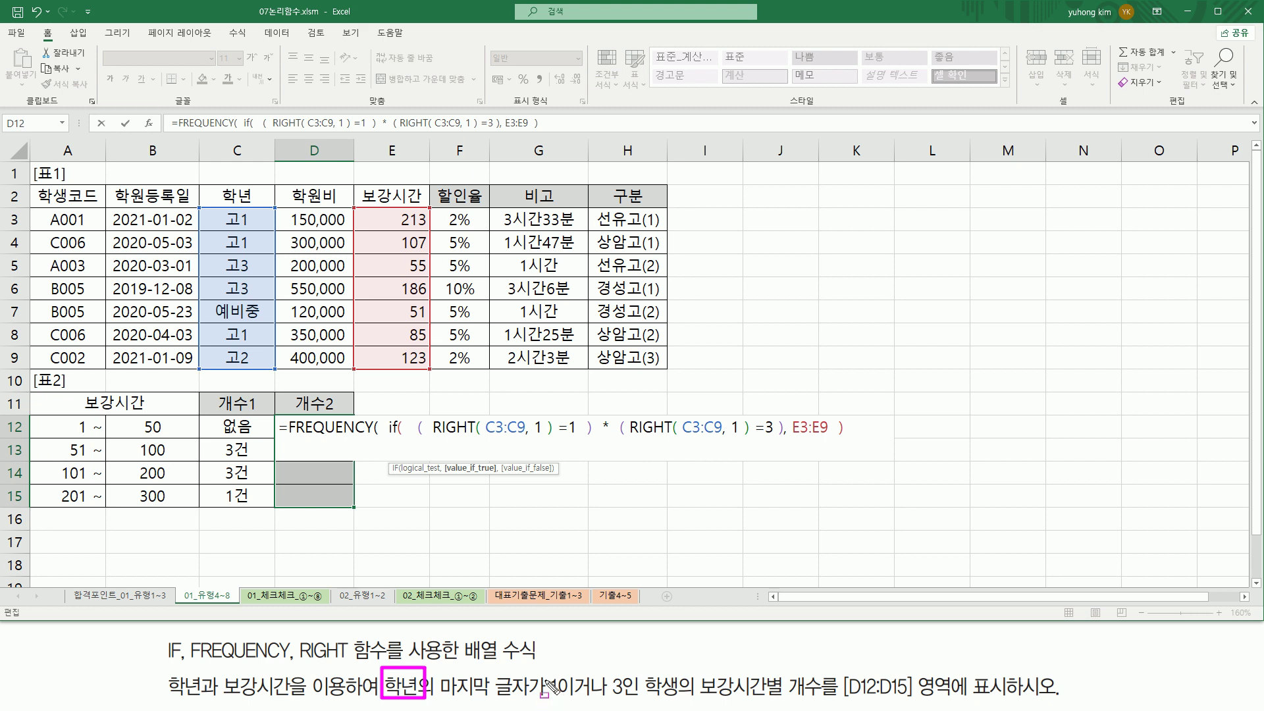
pyautogui.moveTo(546, 667); pyautogui.dragTo(561, 697)
pyautogui.moveTo(609, 671)
pyautogui.mouseDown()
pyautogui.moveTo(628, 701)
pyautogui.moveTo(605, 701)
pyautogui.mouseUp()
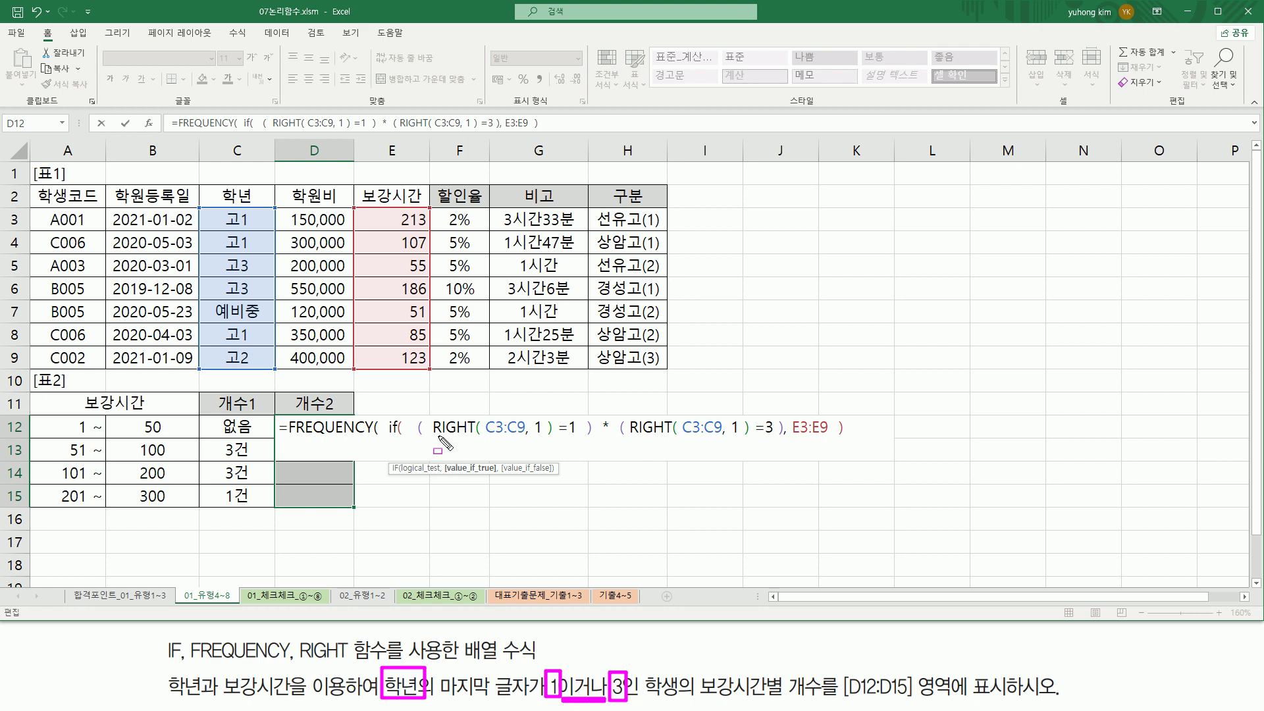
pyautogui.moveTo(416, 435)
pyautogui.mouseDown()
pyautogui.moveTo(518, 447)
pyautogui.moveTo(785, 436)
pyautogui.mouseUp()
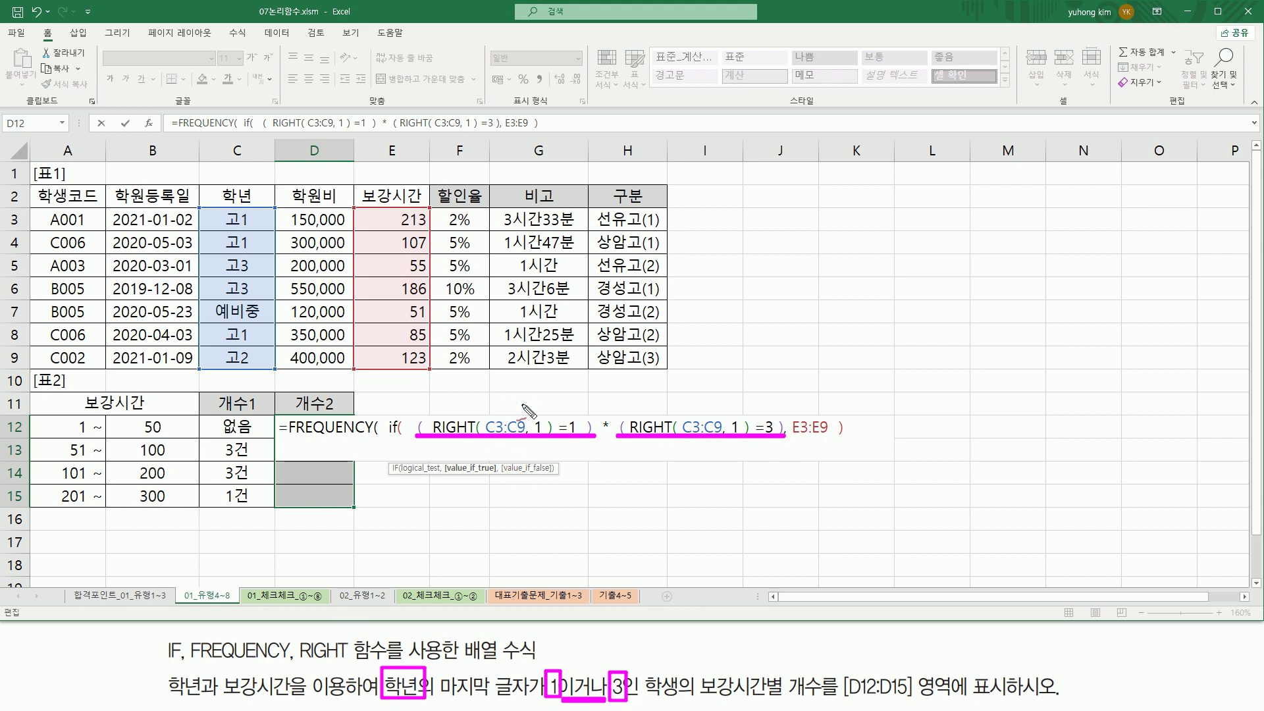
pyautogui.moveTo(534, 480); pyautogui.dragTo(543, 474)
pyautogui.moveTo(511, 455); pyautogui.dragTo(531, 464)
pyautogui.moveTo(666, 448)
pyautogui.mouseDown()
pyautogui.moveTo(676, 466)
pyautogui.moveTo(673, 453)
pyautogui.mouseUp()
pyautogui.moveTo(666, 464); pyautogui.dragTo(678, 464)
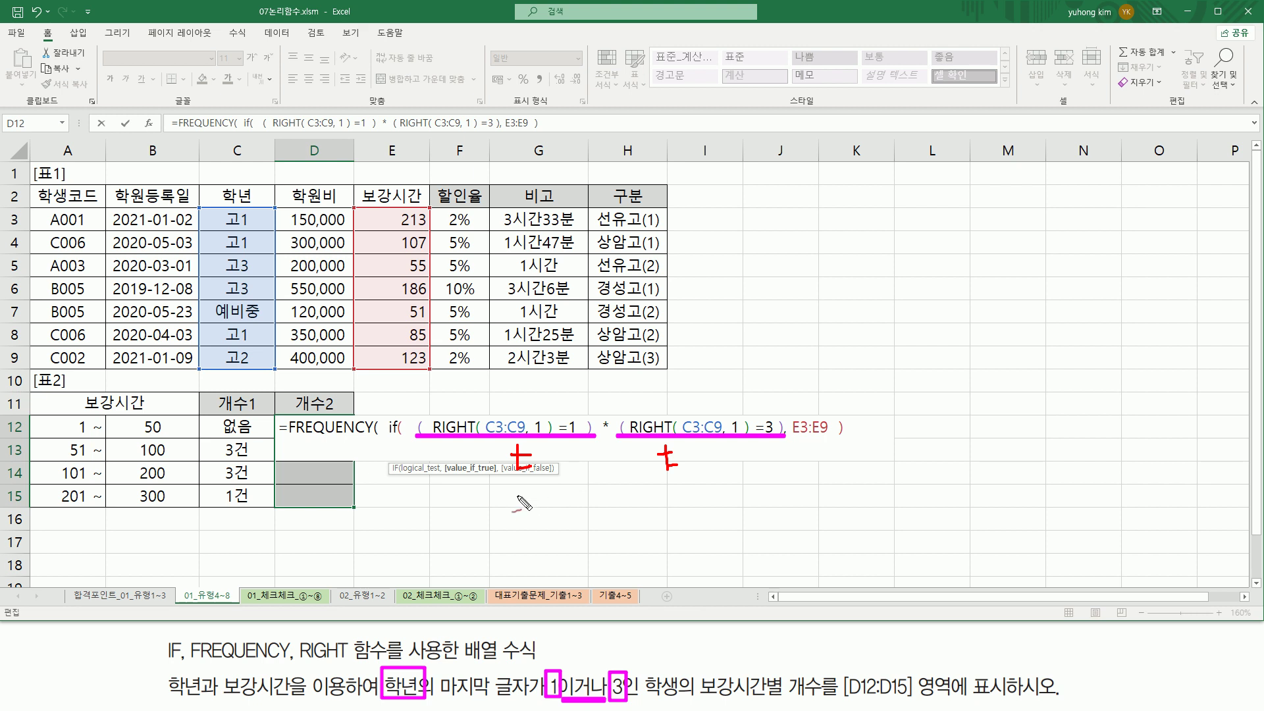
pyautogui.moveTo(520, 488)
pyautogui.mouseDown()
pyautogui.moveTo(529, 511)
pyautogui.moveTo(530, 495)
pyautogui.mouseUp()
pyautogui.moveTo(667, 480)
pyautogui.mouseDown()
pyautogui.moveTo(663, 515)
pyautogui.moveTo(674, 493)
pyautogui.mouseUp()
pyautogui.moveTo(524, 530)
pyautogui.mouseDown()
pyautogui.moveTo(530, 545)
pyautogui.moveTo(535, 535)
pyautogui.mouseUp()
pyautogui.moveTo(664, 526)
pyautogui.mouseDown()
pyautogui.moveTo(673, 544)
pyautogui.moveTo(681, 537)
pyautogui.mouseUp()
pyautogui.moveTo(525, 577); pyautogui.dragTo(536, 570)
pyautogui.moveTo(675, 582)
pyautogui.mouseDown()
pyautogui.moveTo(683, 575)
pyautogui.moveTo(649, 581)
pyautogui.moveTo(685, 570)
pyautogui.mouseUp()
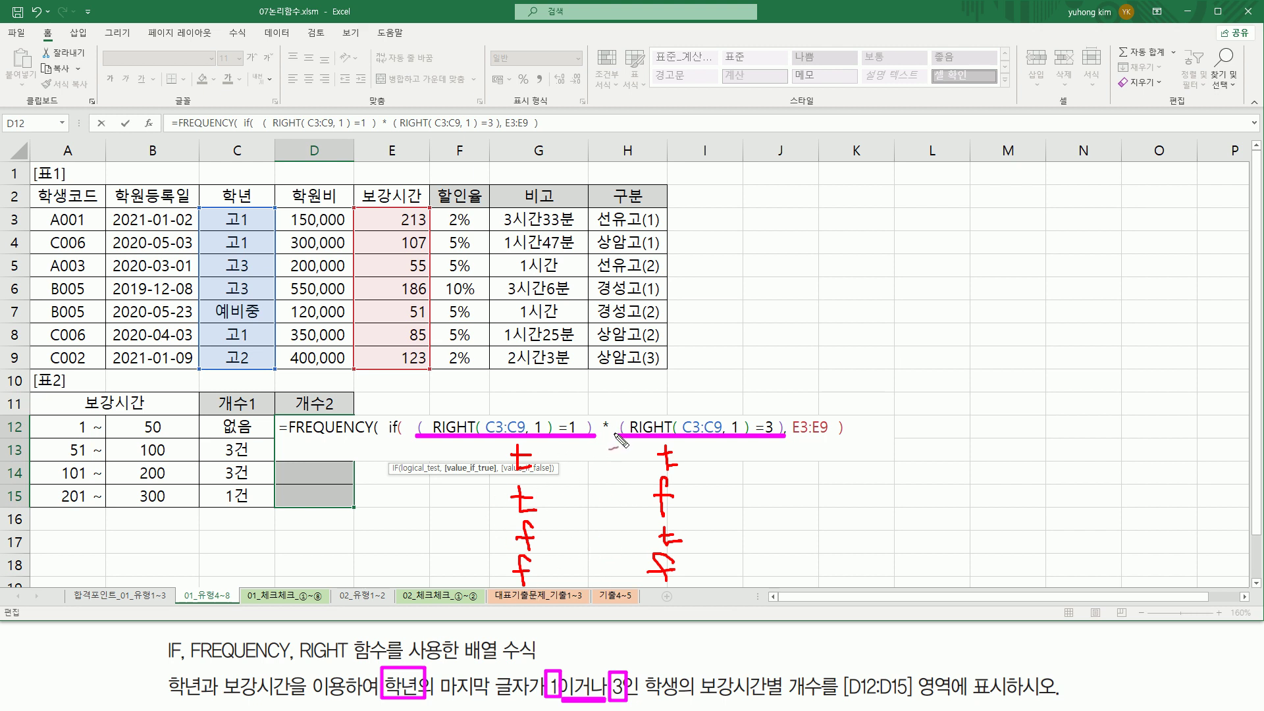
# - Work out the 1/0 result of multiplying the two RIGHT conditions for each true/false combination, as AND logic
pyautogui.moveTo(610, 437); pyautogui.dragTo(613, 414)
pyautogui.moveTo(557, 447); pyautogui.dragTo(557, 464)
pyautogui.moveTo(696, 447)
pyautogui.mouseDown()
pyautogui.moveTo(689, 508)
pyautogui.moveTo(696, 488)
pyautogui.mouseUp()
pyautogui.moveTo(554, 491); pyautogui.dragTo(559, 527)
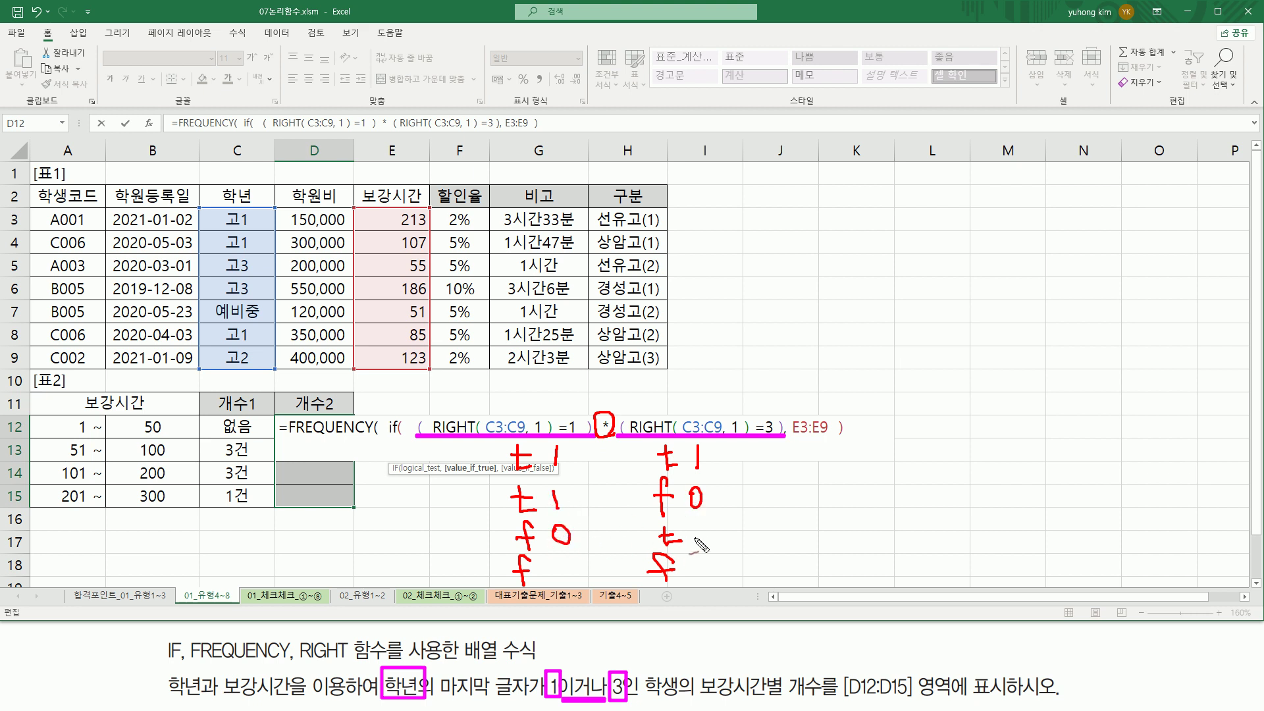
pyautogui.moveTo(696, 525); pyautogui.dragTo(695, 546)
pyautogui.moveTo(570, 567); pyautogui.dragTo(571, 560)
pyautogui.moveTo(699, 570); pyautogui.dragTo(702, 564)
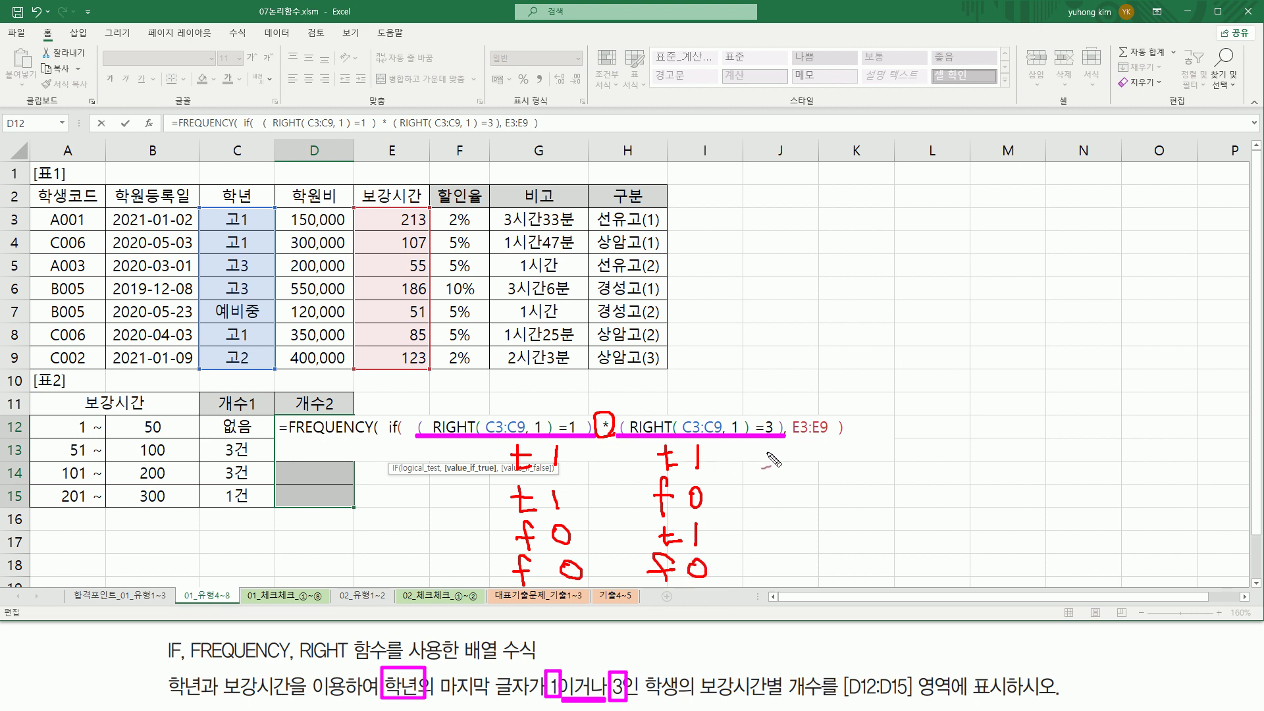
pyautogui.moveTo(775, 448); pyautogui.dragTo(776, 475)
pyautogui.moveTo(775, 490)
pyautogui.mouseDown()
pyautogui.moveTo(768, 508)
pyautogui.moveTo(775, 492)
pyautogui.mouseUp()
pyautogui.moveTo(770, 533); pyautogui.dragTo(767, 541)
pyautogui.moveTo(700, 586)
pyautogui.mouseDown()
pyautogui.moveTo(786, 565)
pyautogui.moveTo(790, 585)
pyautogui.mouseUp()
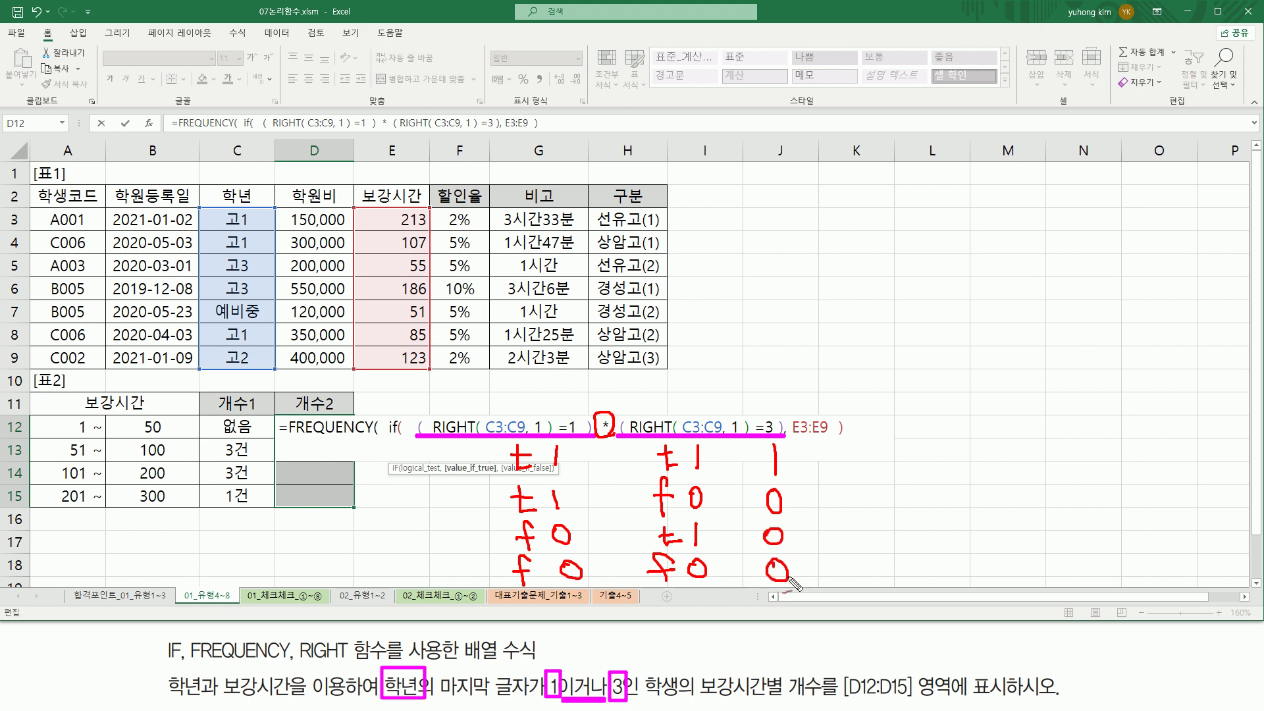
pyautogui.moveTo(783, 383)
pyautogui.mouseDown()
pyautogui.moveTo(768, 413)
pyautogui.moveTo(789, 409)
pyautogui.moveTo(756, 412)
pyautogui.moveTo(783, 368)
pyautogui.moveTo(790, 415)
pyautogui.mouseUp()
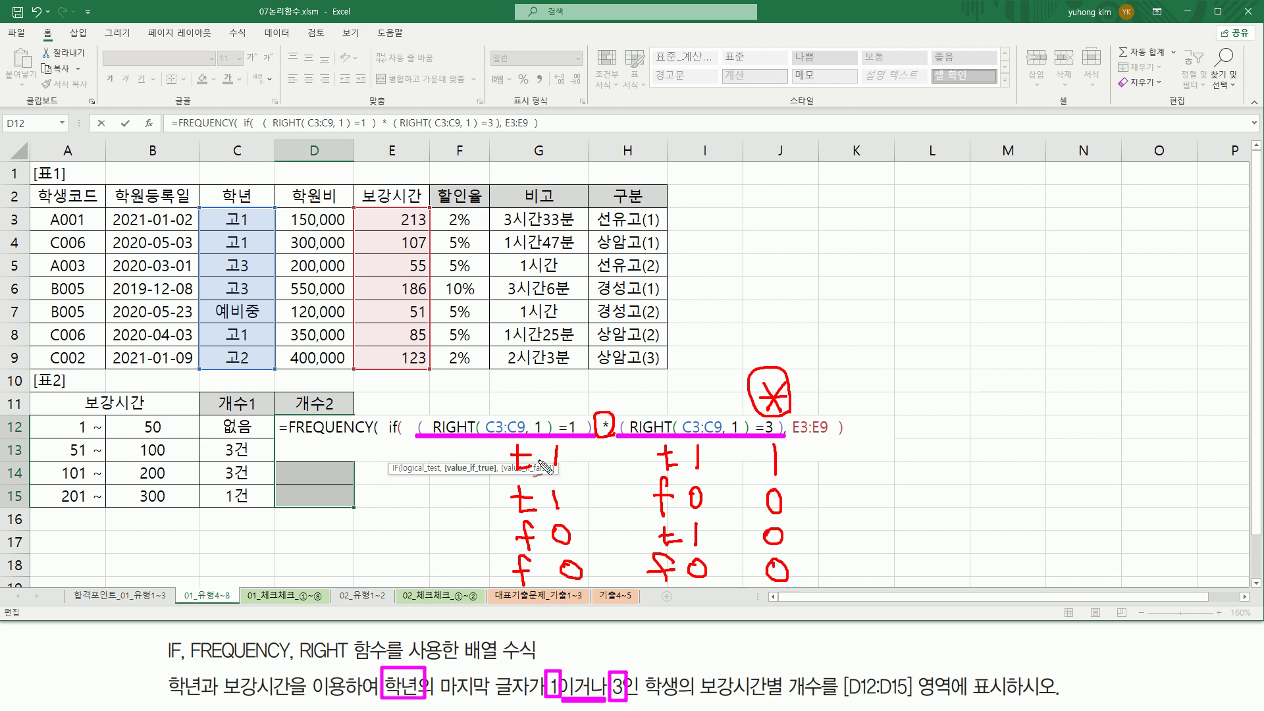
pyautogui.moveTo(764, 477); pyautogui.dragTo(793, 476)
pyautogui.moveTo(714, 377)
pyautogui.mouseDown()
pyautogui.moveTo(749, 335)
pyautogui.moveTo(763, 360)
pyautogui.moveTo(785, 332)
pyautogui.moveTo(806, 387)
pyautogui.mouseUp()
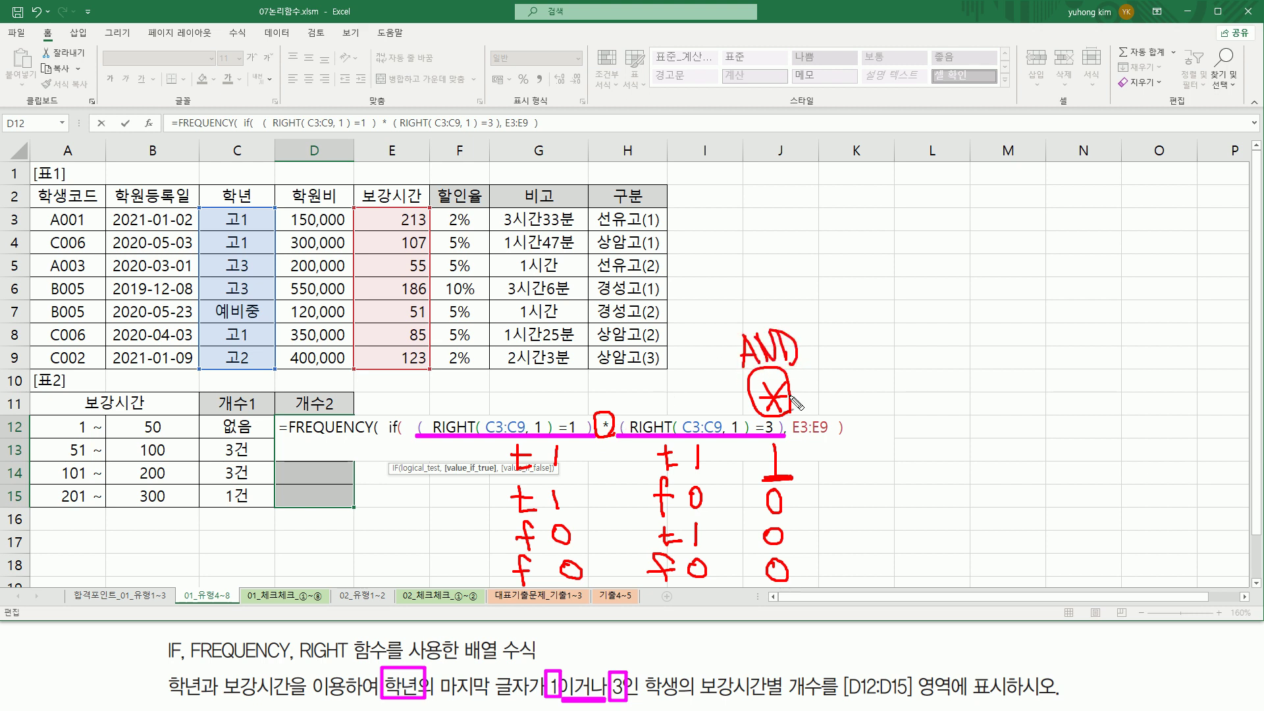
# - Work out the same true/false combinations with + joining the conditions as OR, and compare with the task's "1이거나 3" wording
pyautogui.moveTo(562, 707); pyautogui.dragTo(570, 707)
pyautogui.moveTo(575, 658)
pyautogui.mouseDown()
pyautogui.moveTo(609, 635)
pyautogui.moveTo(625, 662)
pyautogui.mouseUp()
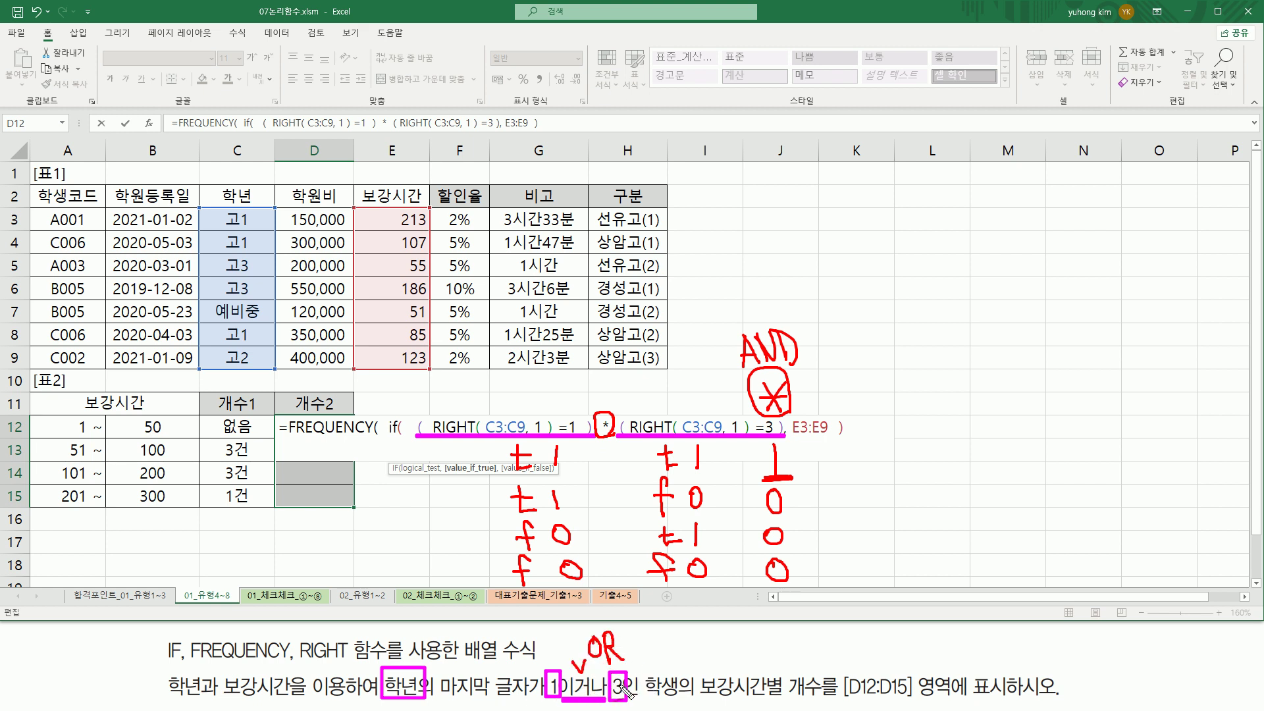
pyautogui.hotkey('ctrl', 'z')
pyautogui.moveTo(612, 438); pyautogui.dragTo(601, 441)
pyautogui.moveTo(600, 387)
pyautogui.mouseDown()
pyautogui.moveTo(600, 408)
pyautogui.moveTo(616, 394)
pyautogui.mouseUp()
pyautogui.moveTo(878, 442); pyautogui.dragTo(876, 475)
pyautogui.moveTo(877, 488); pyautogui.dragTo(876, 515)
pyautogui.moveTo(876, 527); pyautogui.dragTo(877, 551)
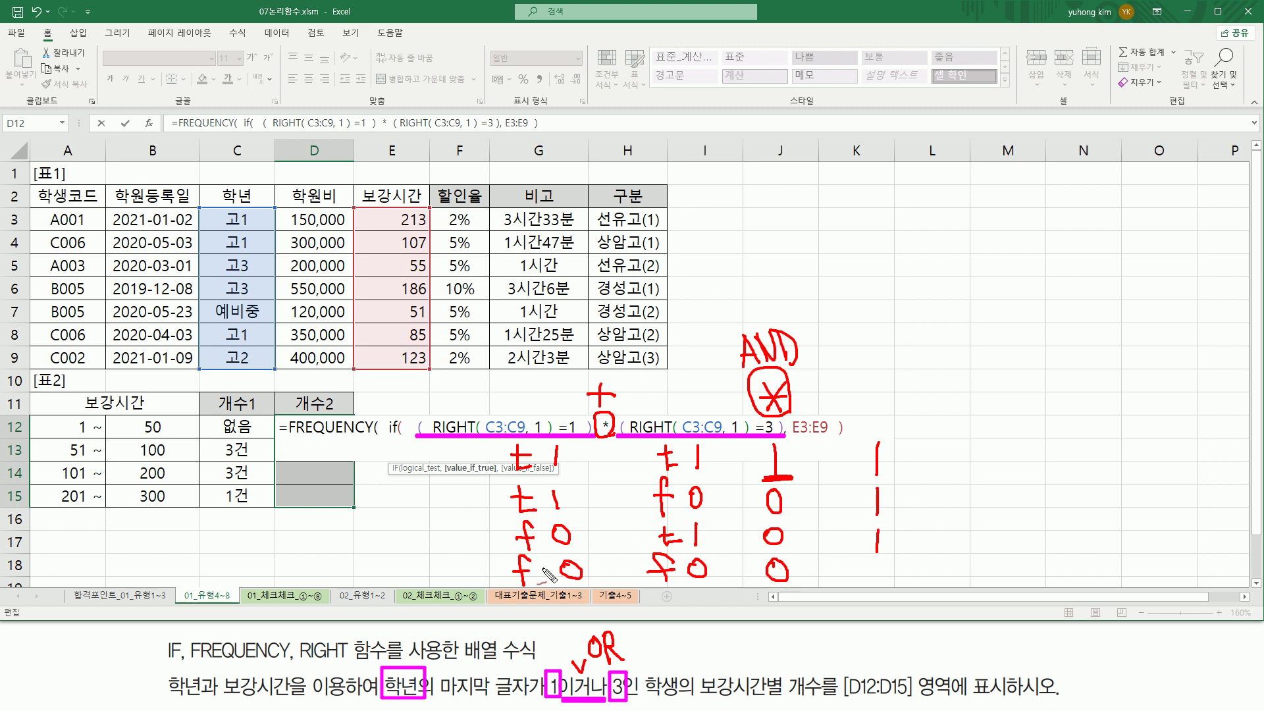
pyautogui.moveTo(879, 561)
pyautogui.mouseDown()
pyautogui.moveTo(870, 572)
pyautogui.moveTo(887, 578)
pyautogui.moveTo(881, 560)
pyautogui.mouseUp()
pyautogui.moveTo(514, 474); pyautogui.dragTo(567, 472)
pyautogui.moveTo(647, 472); pyautogui.dragTo(696, 473)
pyautogui.moveTo(512, 510); pyautogui.dragTo(585, 508)
pyautogui.moveTo(650, 547); pyautogui.dragTo(709, 545)
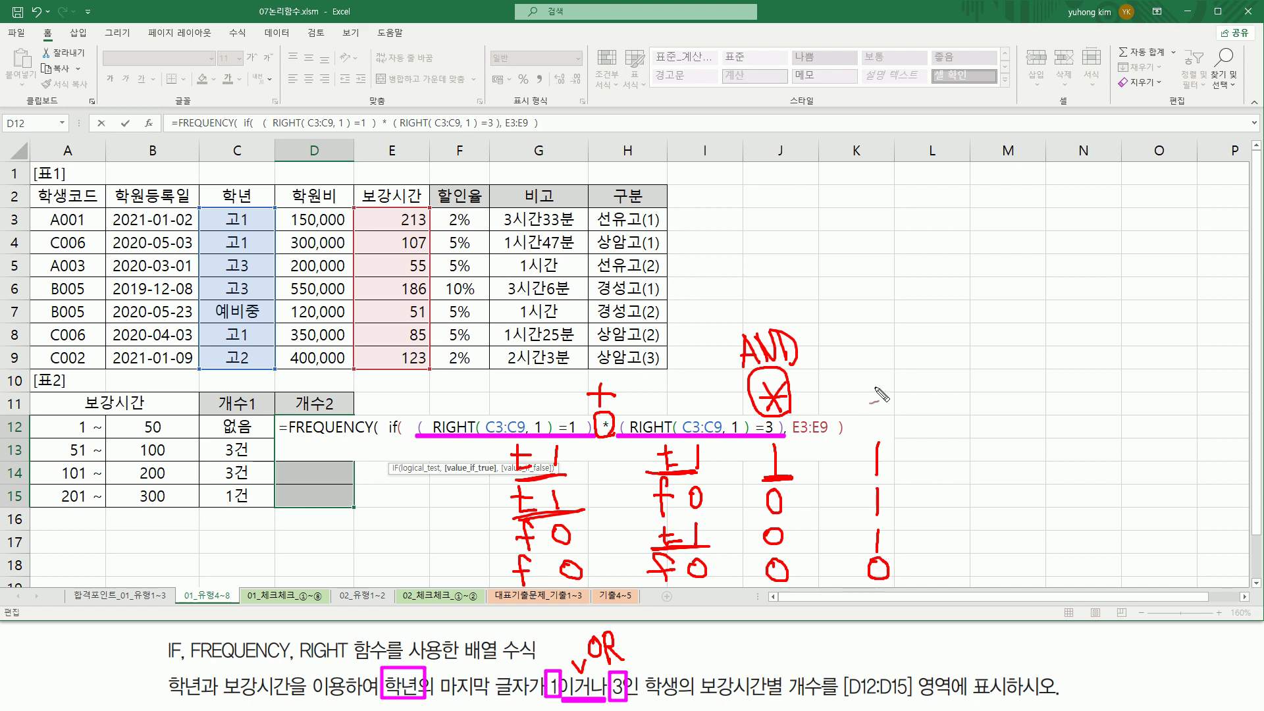
pyautogui.moveTo(870, 376)
pyautogui.mouseDown()
pyautogui.moveTo(870, 413)
pyautogui.moveTo(889, 395)
pyautogui.moveTo(886, 412)
pyautogui.moveTo(858, 374)
pyautogui.moveTo(888, 401)
pyautogui.mouseUp()
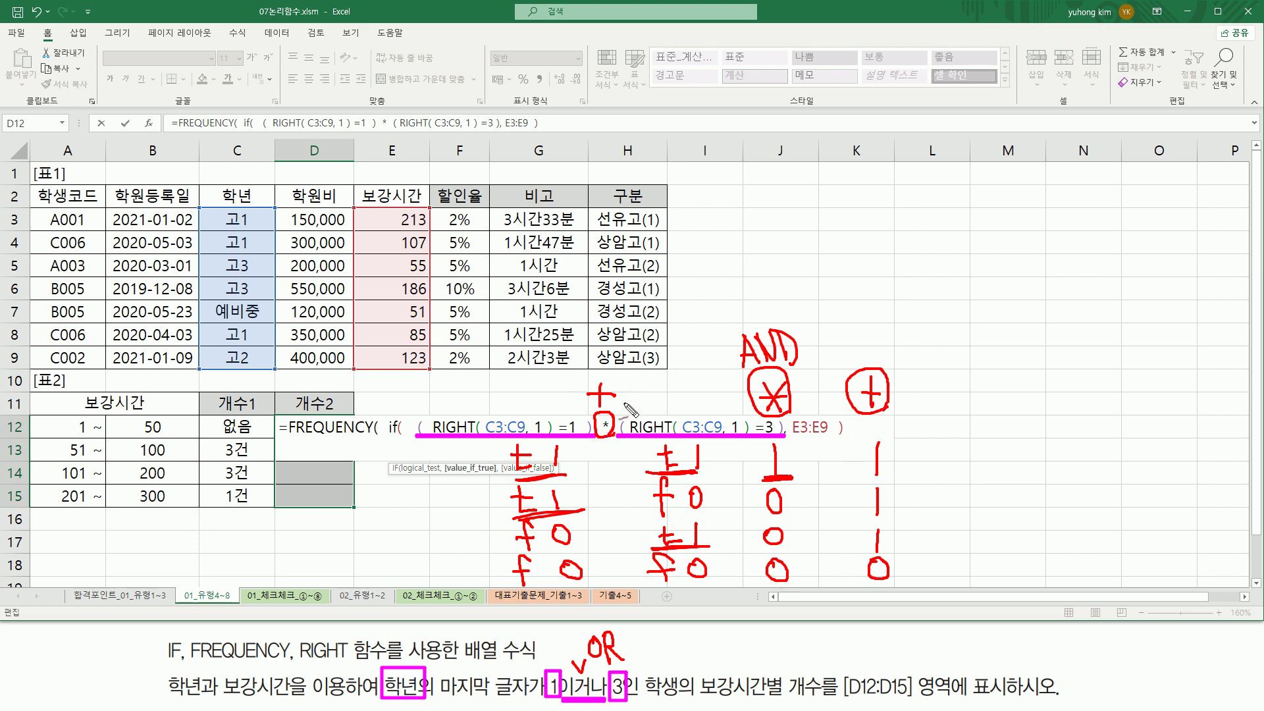
pyautogui.moveTo(868, 338)
pyautogui.mouseDown()
pyautogui.moveTo(846, 348)
pyautogui.moveTo(875, 329)
pyautogui.moveTo(899, 369)
pyautogui.mouseUp()
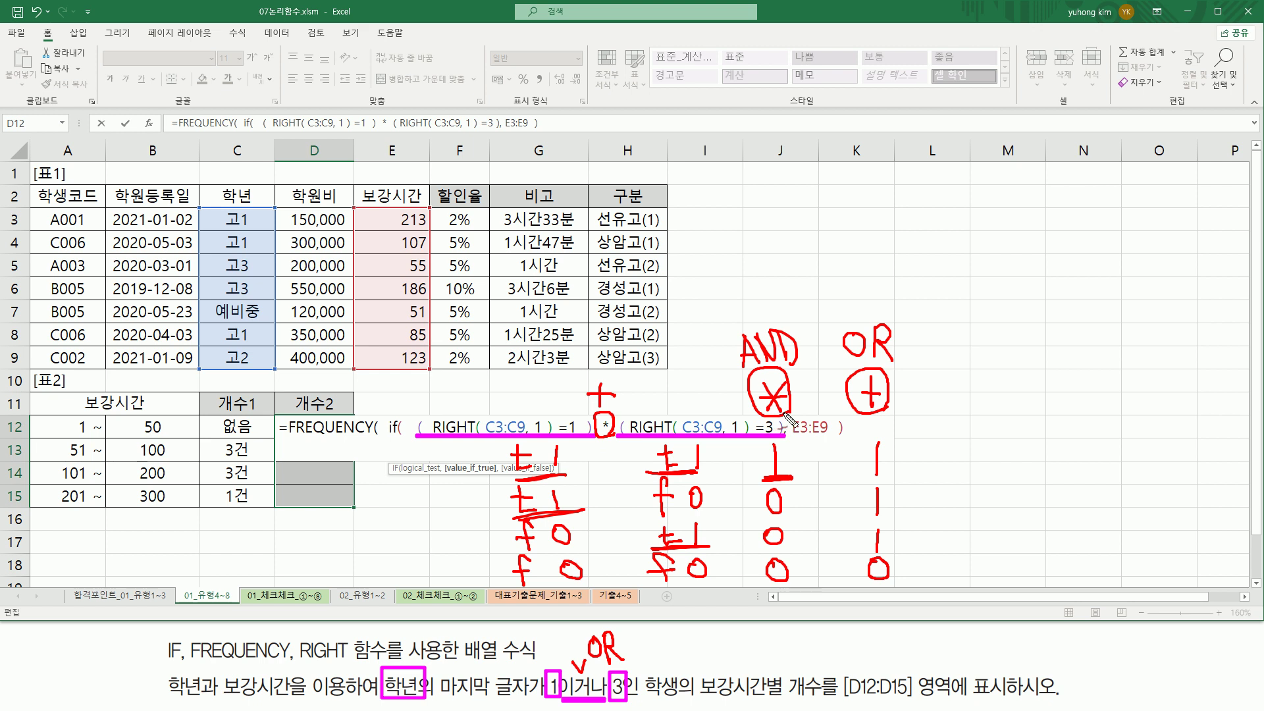
pyautogui.press('Escape')
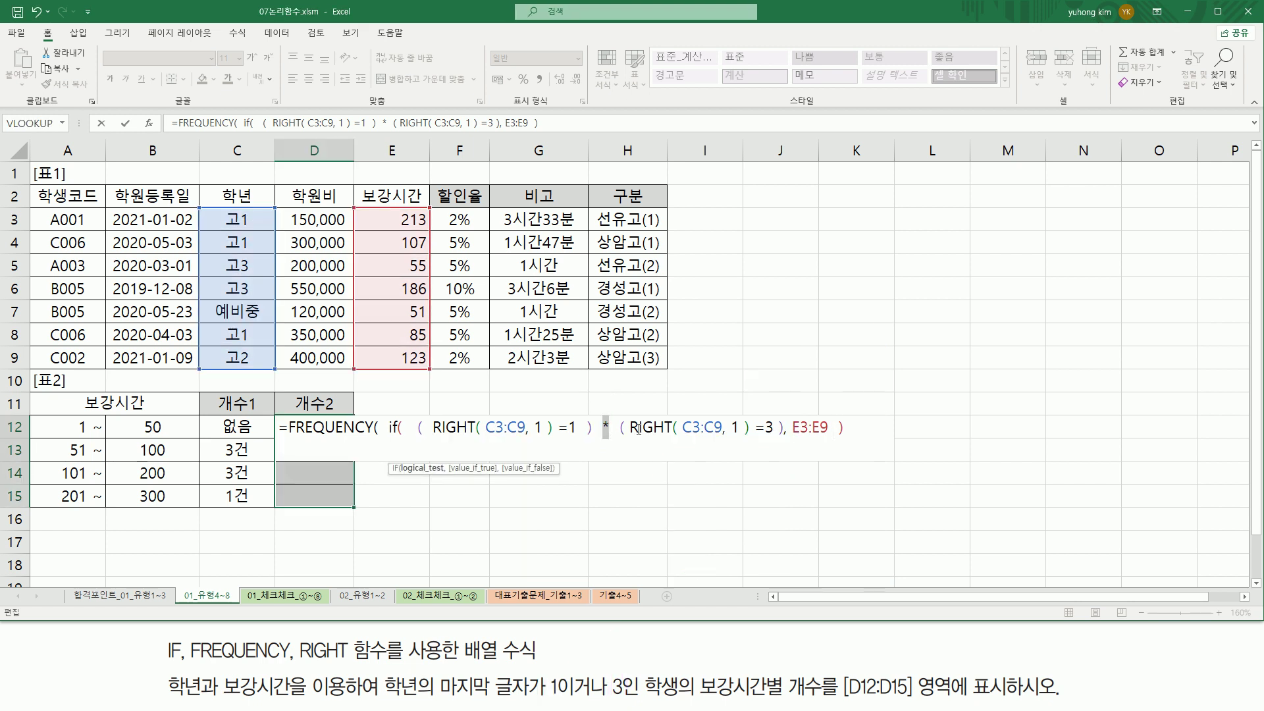
# - Join the two RIGHT conditions with + instead of *, and give FREQUENCY the bins range B12:B15 with its closing parenthesis
pyautogui.write('+')
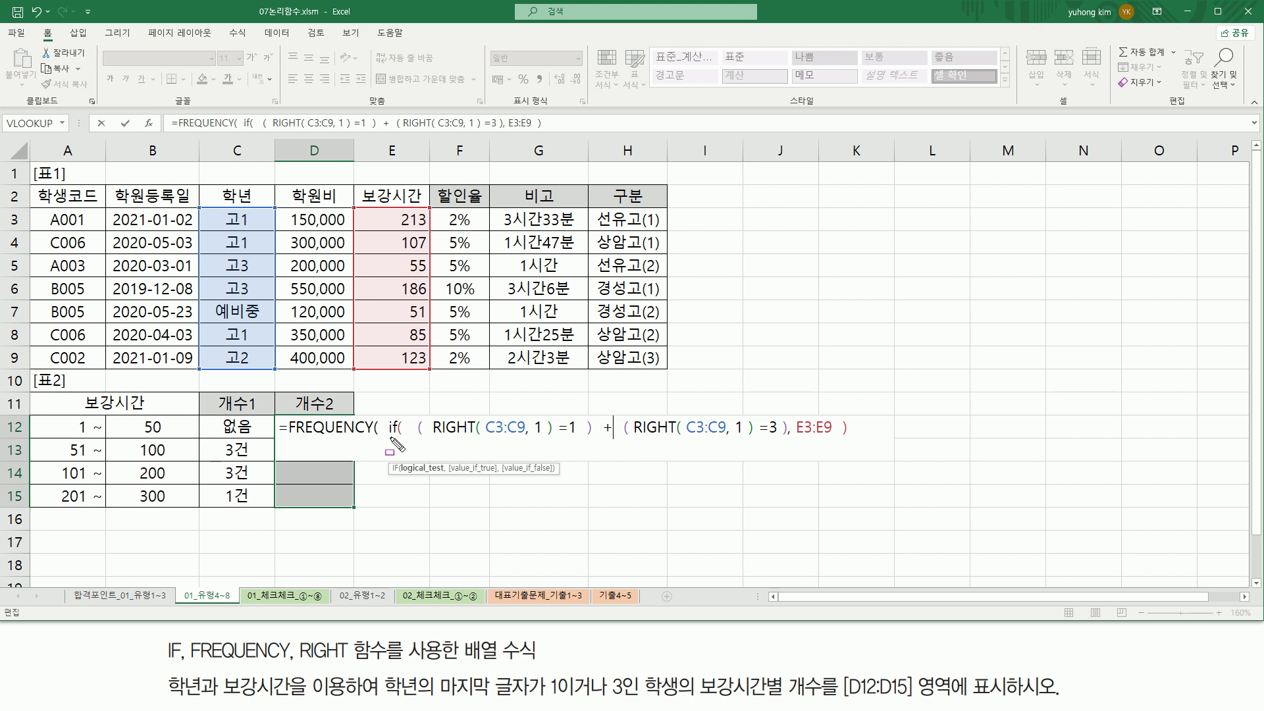
pyautogui.moveTo(385, 436)
pyautogui.mouseDown()
pyautogui.moveTo(852, 436)
pyautogui.moveTo(851, 418)
pyautogui.mouseUp()
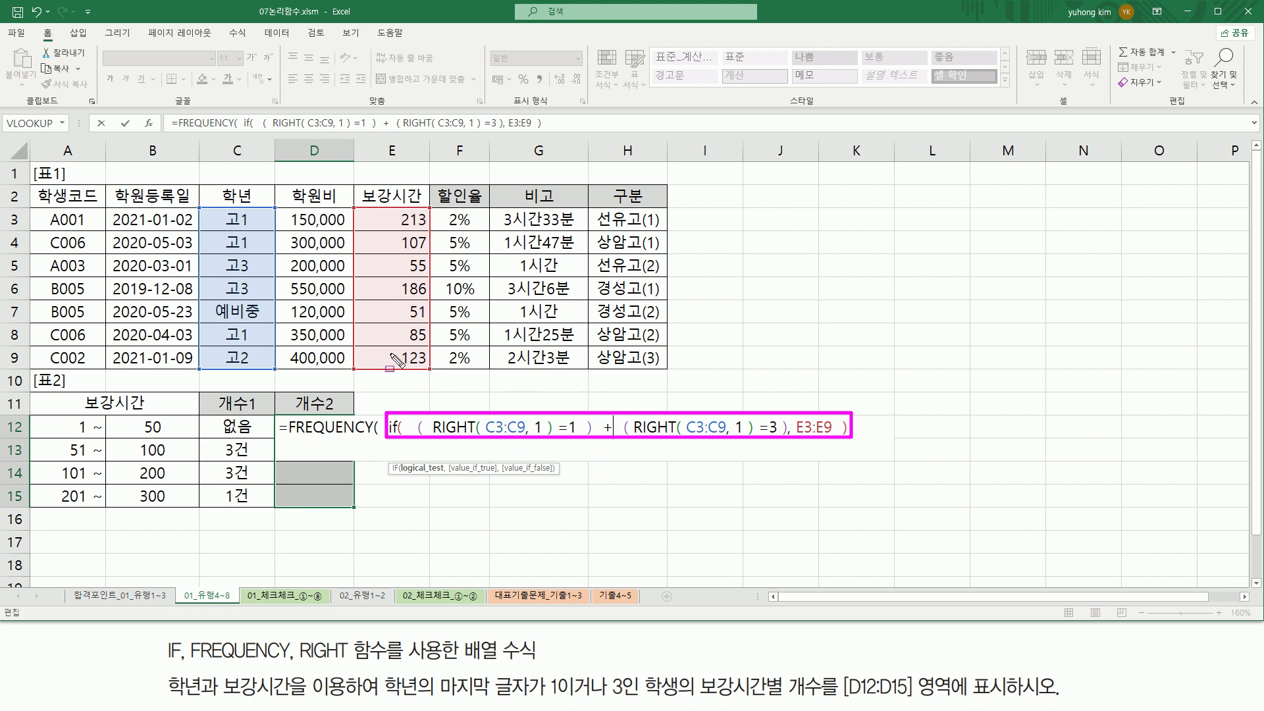
pyautogui.moveTo(130, 416)
pyautogui.mouseDown()
pyautogui.moveTo(151, 494)
pyautogui.moveTo(176, 510)
pyautogui.mouseUp()
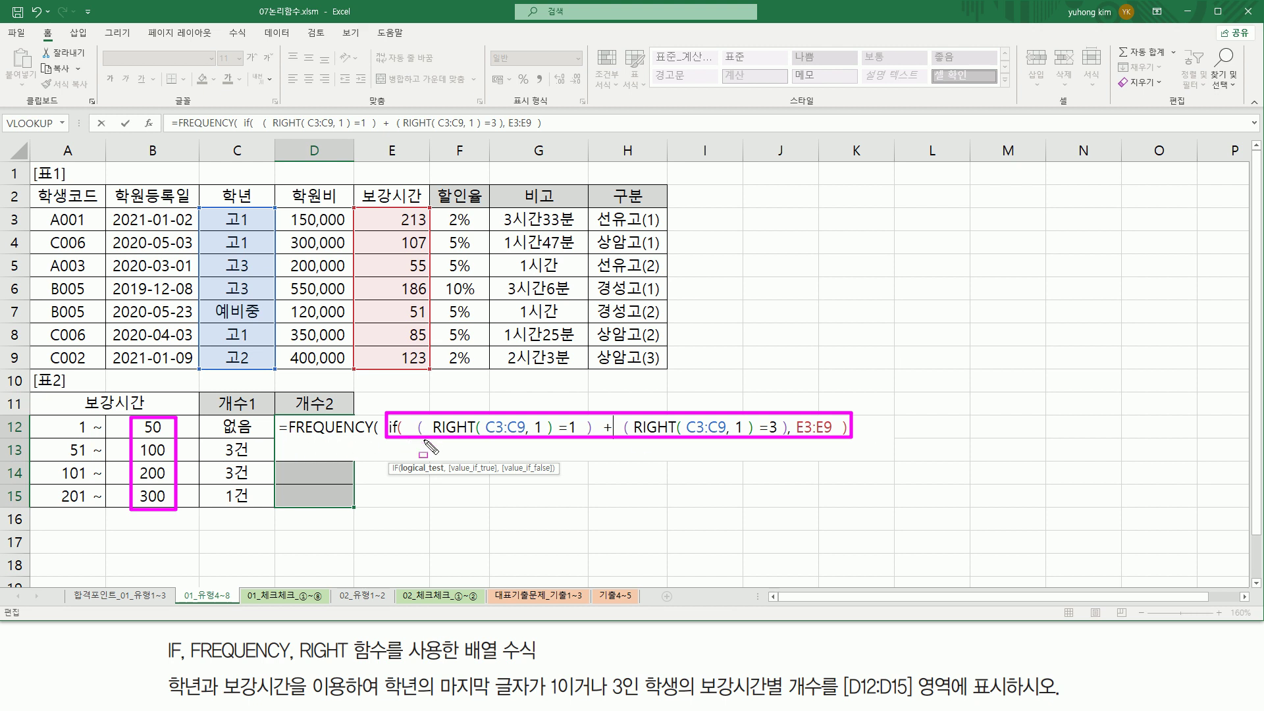
pyautogui.press('Escape')
pyautogui.click(866, 427)
pyautogui.write(',')
pyautogui.moveTo(163, 428); pyautogui.dragTo(159, 498)
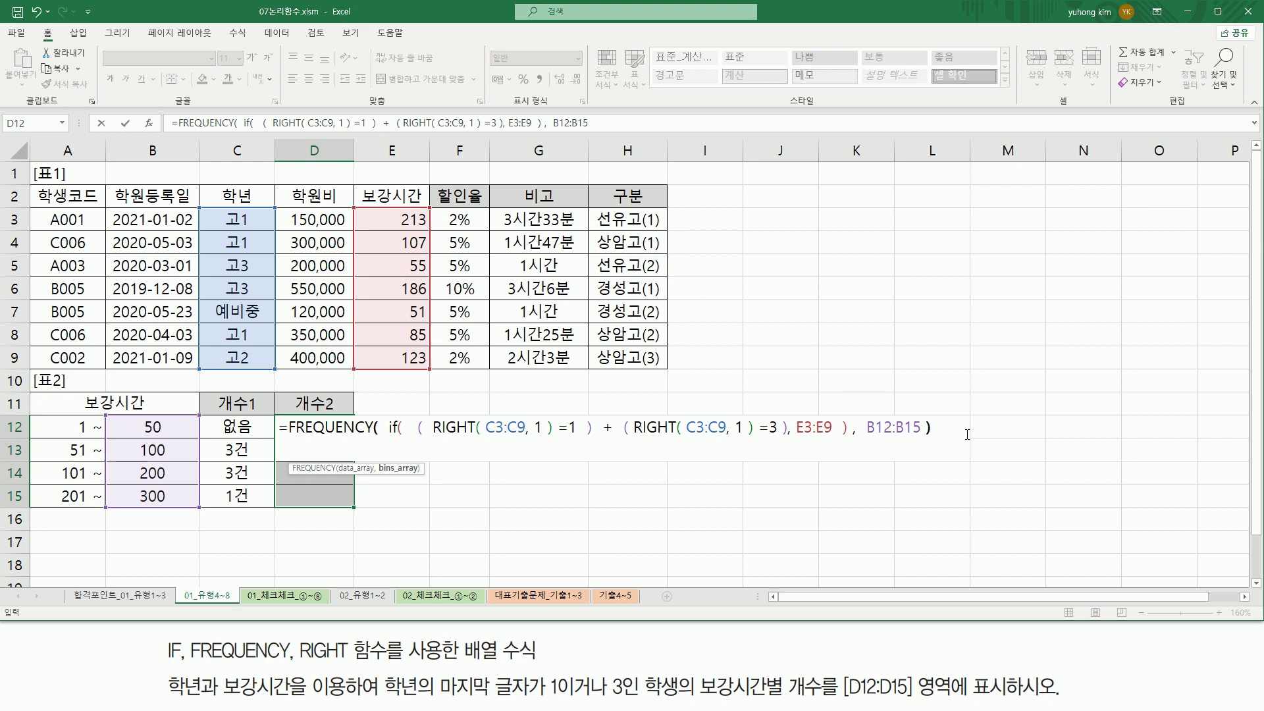
pyautogui.write(')')
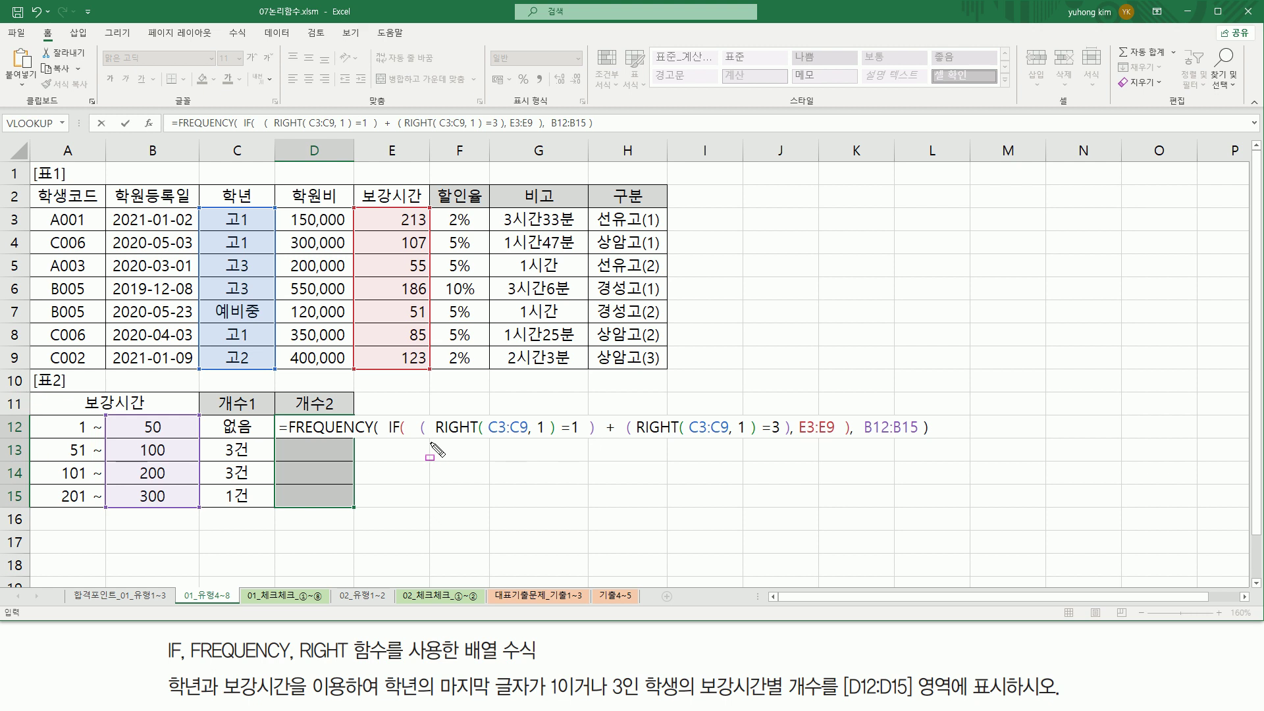
# - Enclose the comparison values in double quotes so the RIGHT conditions test for "1" and "3" as text
pyautogui.moveTo(431, 439); pyautogui.dragTo(783, 440)
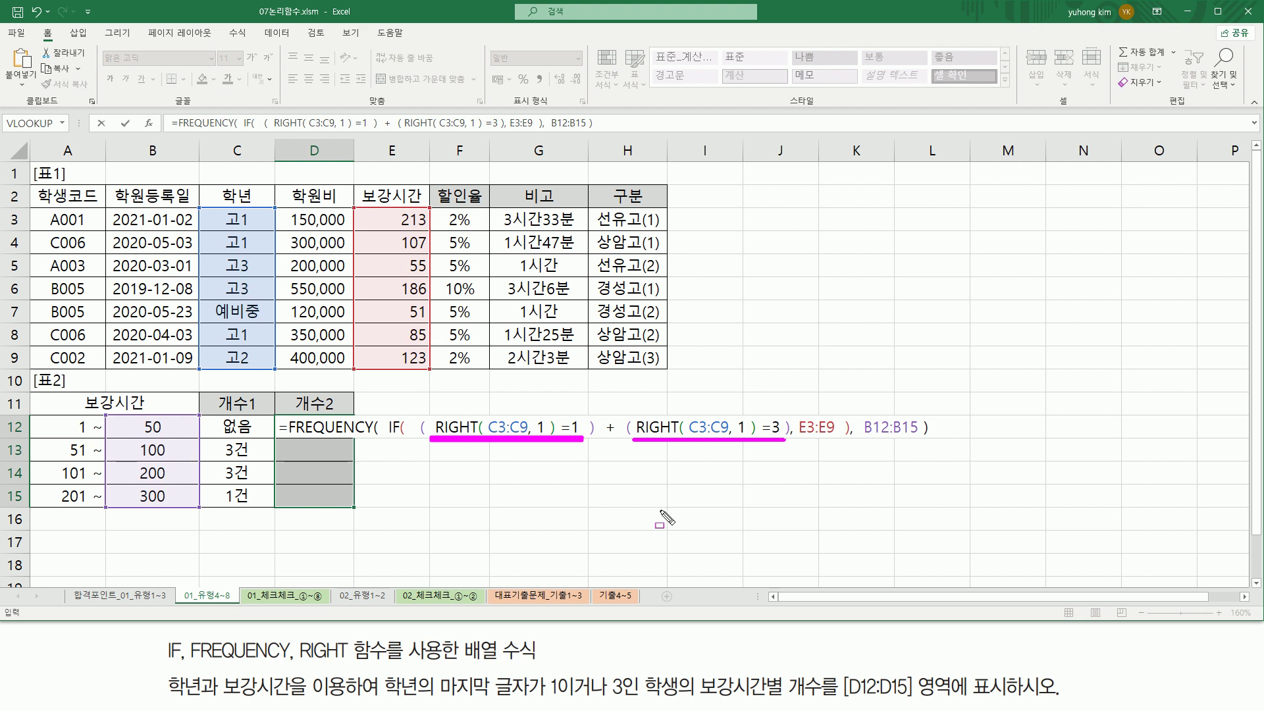
pyautogui.press('Escape')
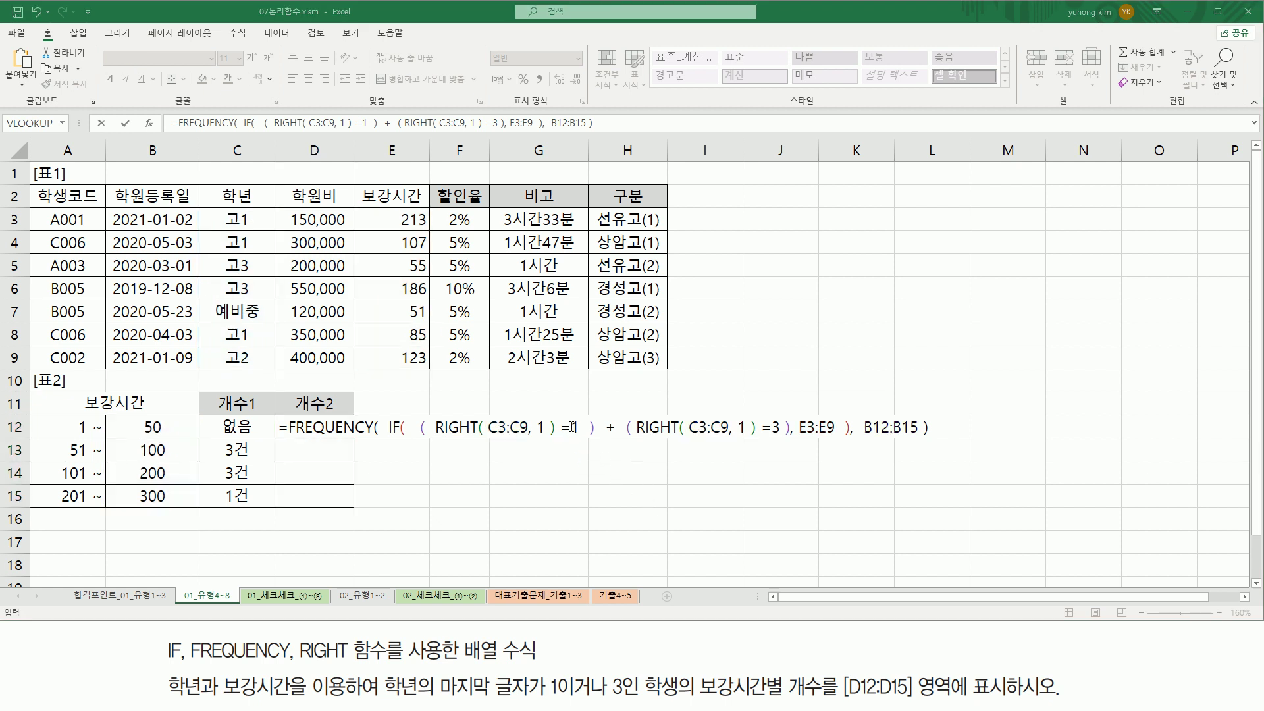
pyautogui.doubleClick(573, 429)
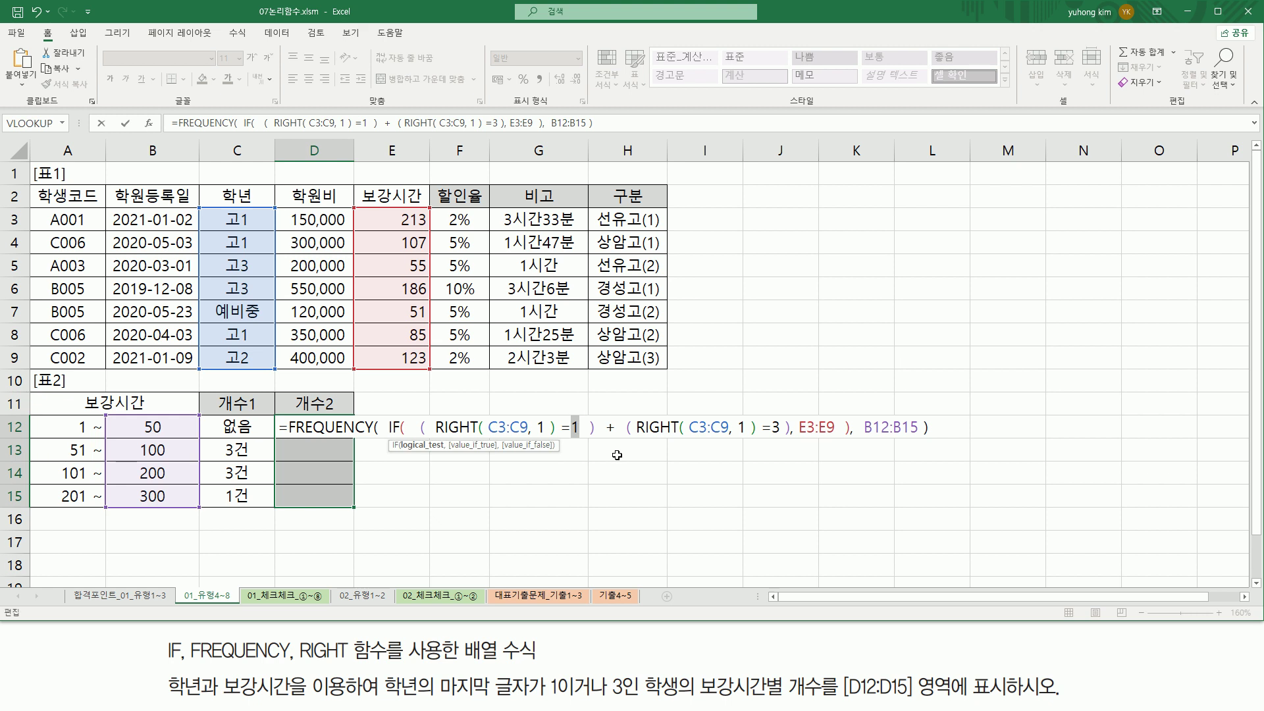
pyautogui.click(573, 429)
pyautogui.write('"')
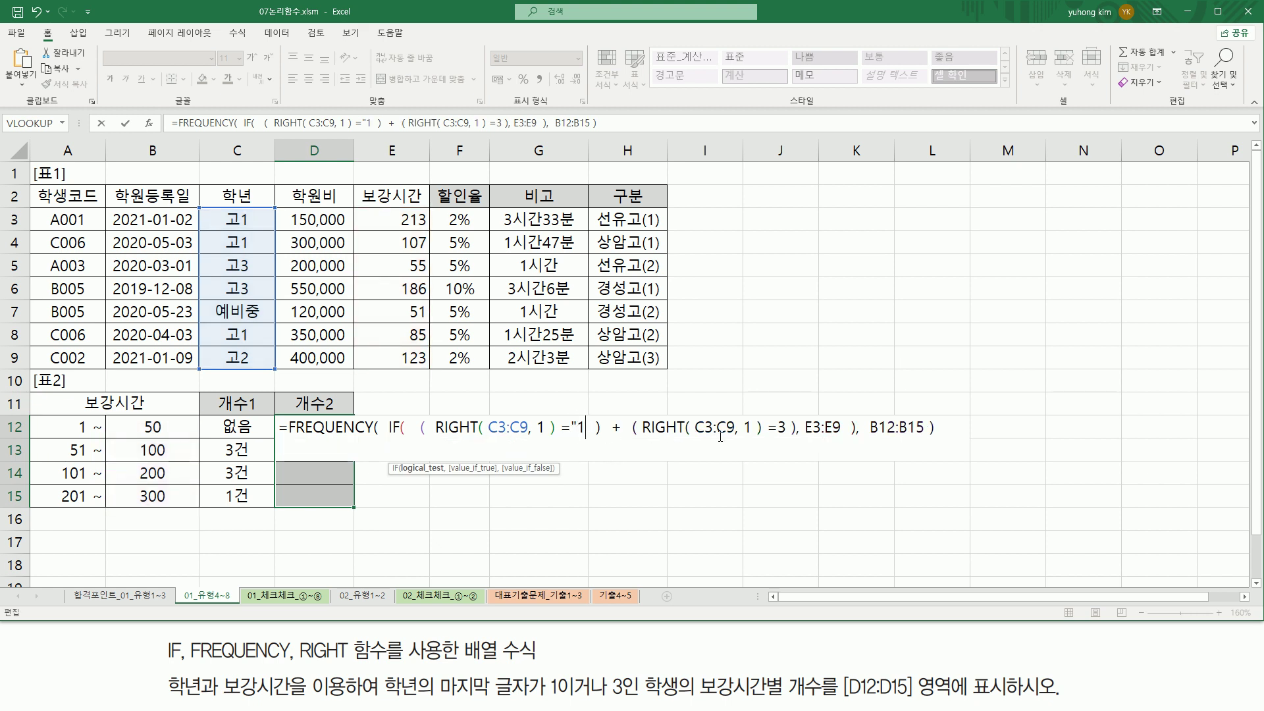
pyautogui.write('"')
pyautogui.write('"')
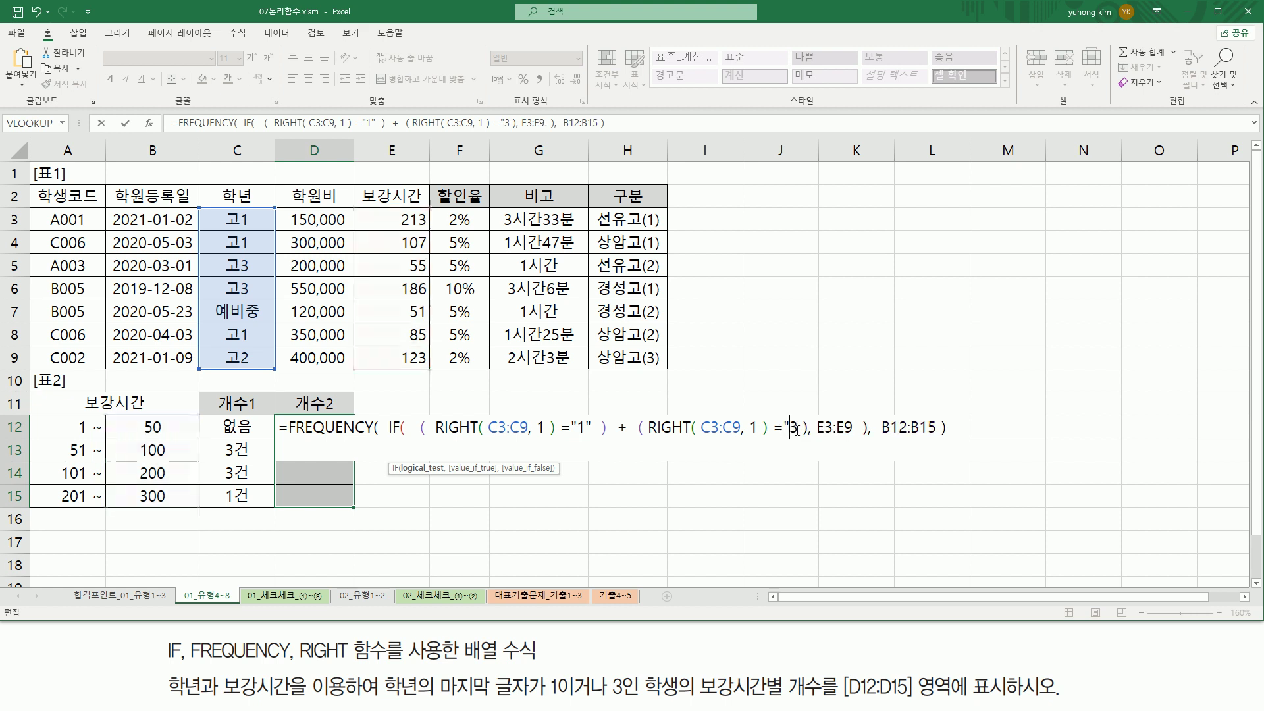
pyautogui.write('"')
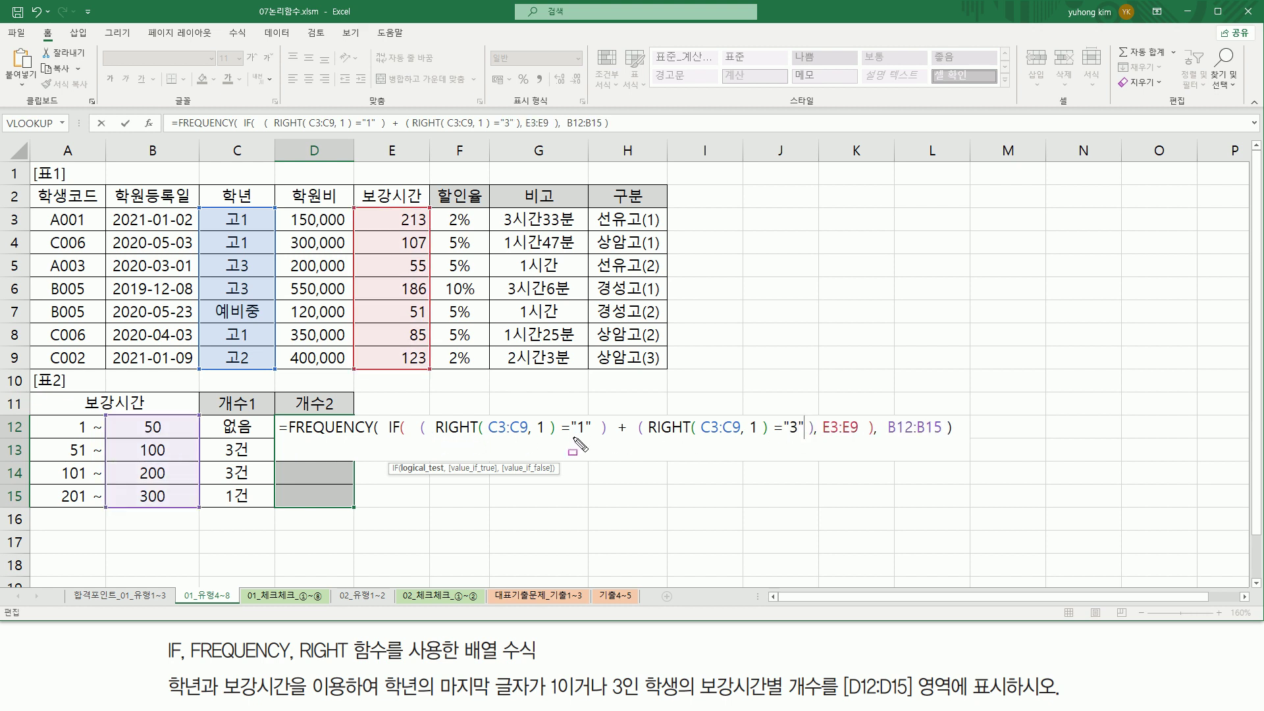
# - Check the quoted values against the RIGHT functions and enter the formula as an array formula in D12:D15
pyautogui.moveTo(558, 437); pyautogui.dragTo(596, 436)
pyautogui.moveTo(772, 437); pyautogui.dragTo(809, 438)
pyautogui.moveTo(432, 404)
pyautogui.mouseDown()
pyautogui.moveTo(461, 448)
pyautogui.moveTo(555, 466)
pyautogui.moveTo(556, 453)
pyautogui.mouseUp()
pyautogui.moveTo(645, 406)
pyautogui.mouseDown()
pyautogui.moveTo(755, 463)
pyautogui.moveTo(772, 454)
pyautogui.mouseUp()
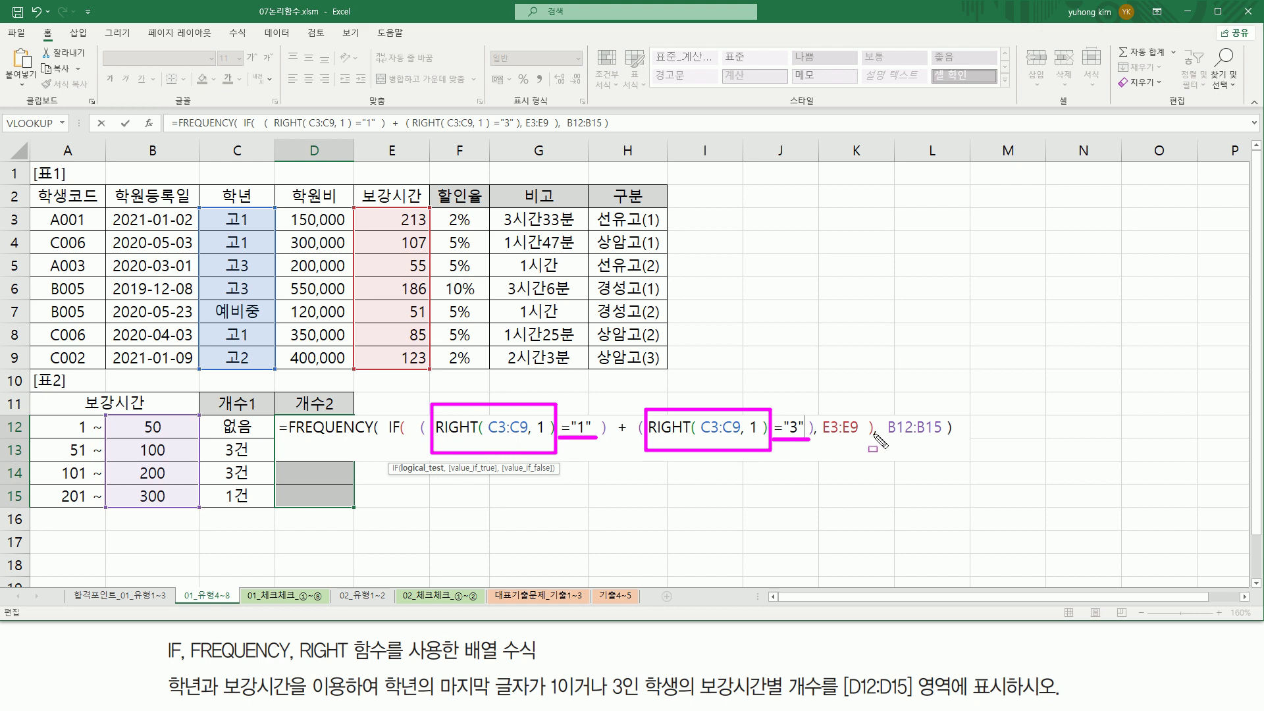
pyautogui.press('Escape')
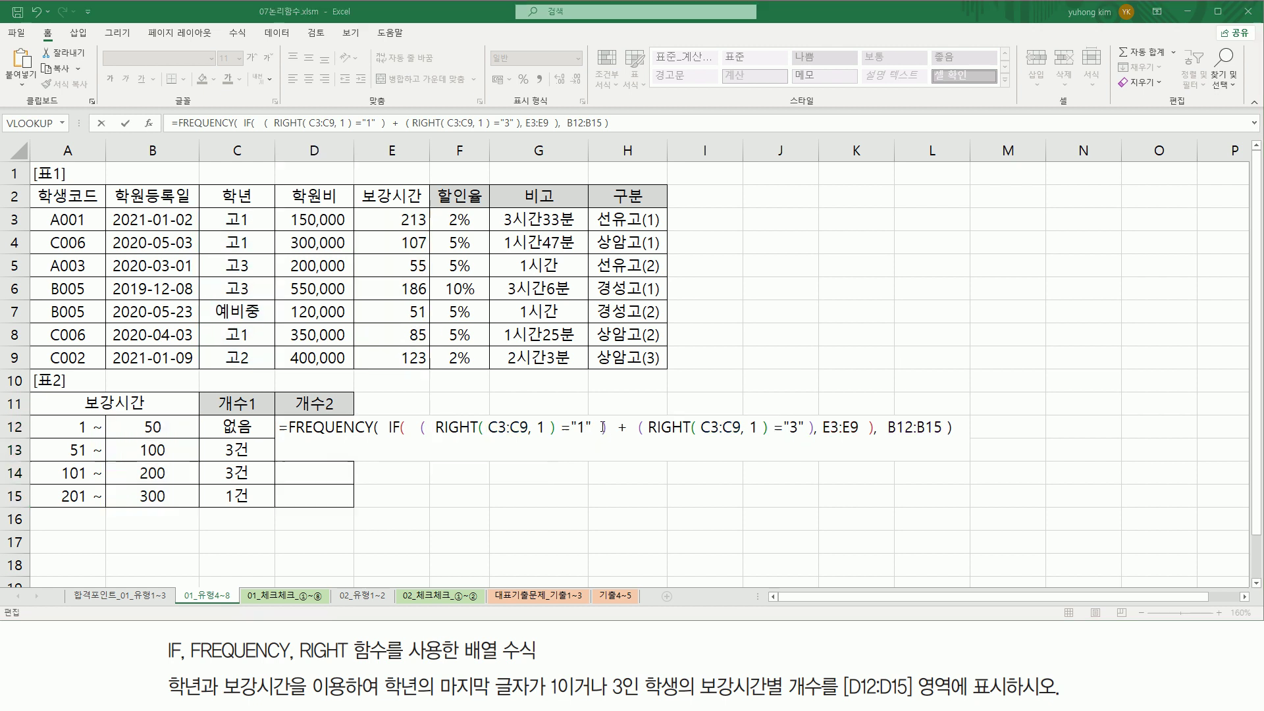
pyautogui.click(966, 428)
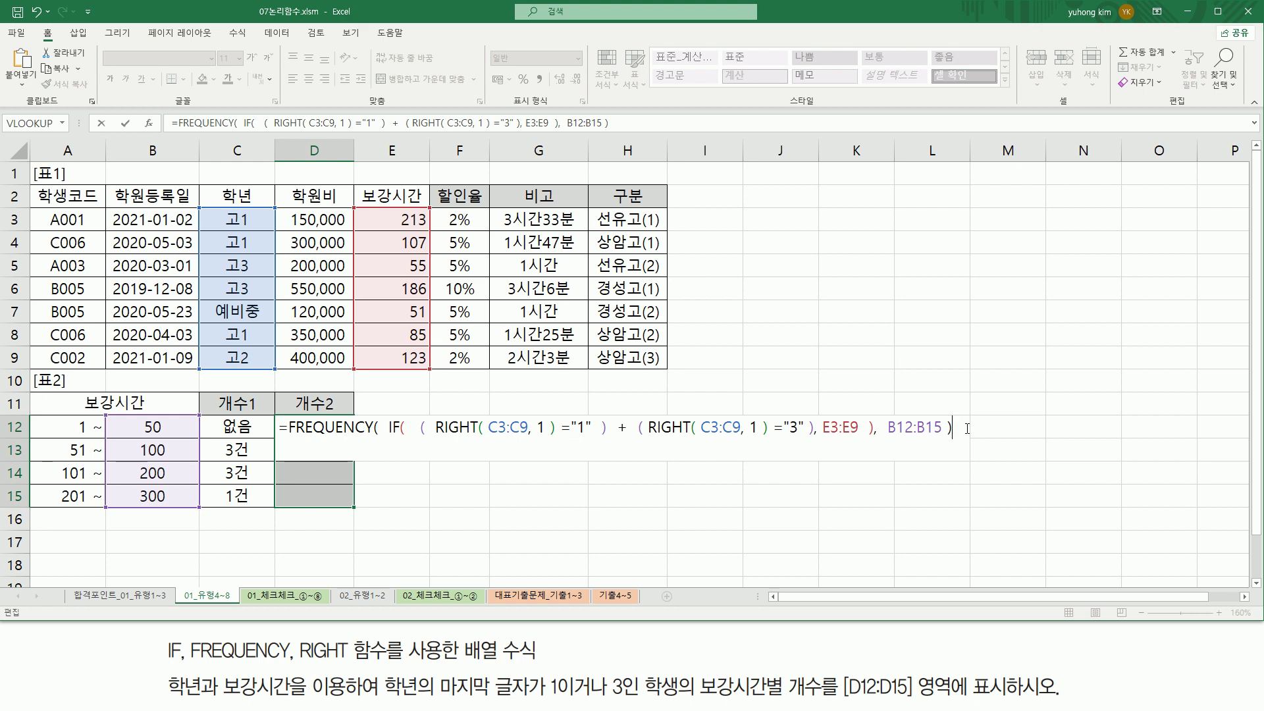
pyautogui.hotkey('ctrl', 'shift', 'Return')
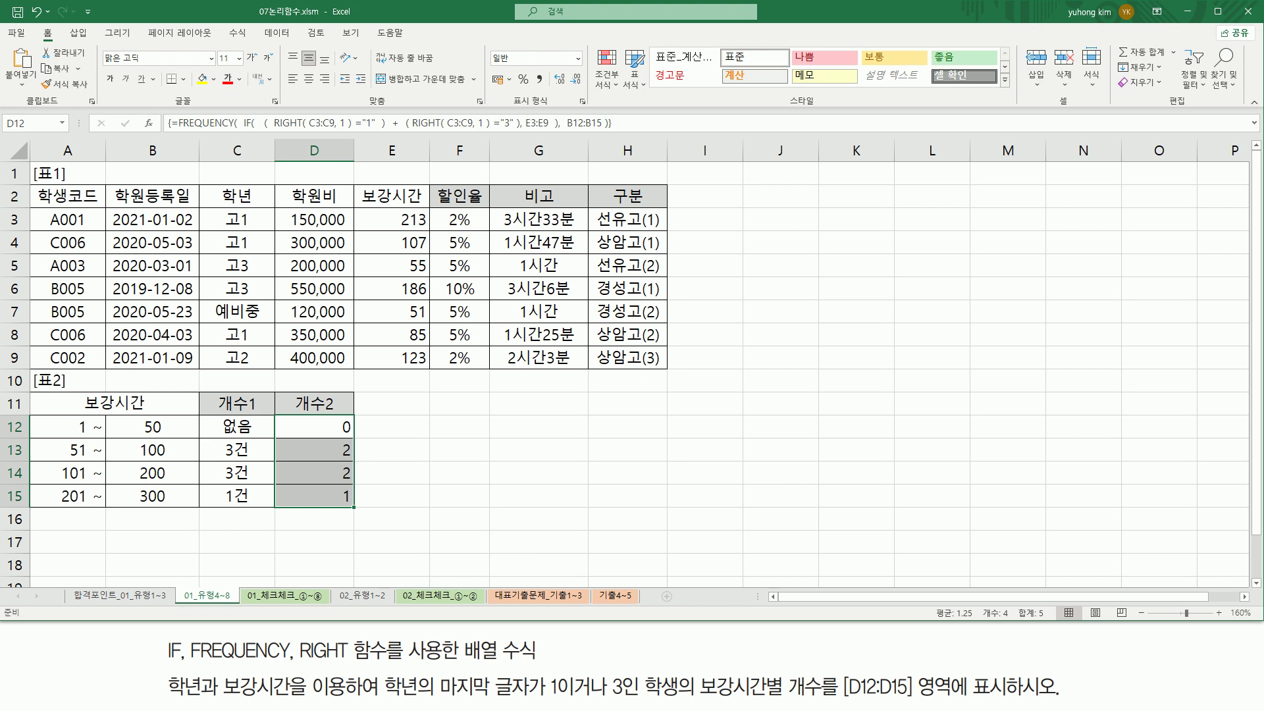
# - Place a text copy of the FREQUENCY formula in B17, with a leading apostrophe so it does not calculate
pyautogui.click(142, 540)
pyautogui.write("'")
pyautogui.write('=FREQUENCY( IF( ( RIGHT( C3:C9, 1 ) ="1" ) + ( RIGHT( C3:C9, 1 ) ="3" ), E3:E9 ), B12:B15 )')
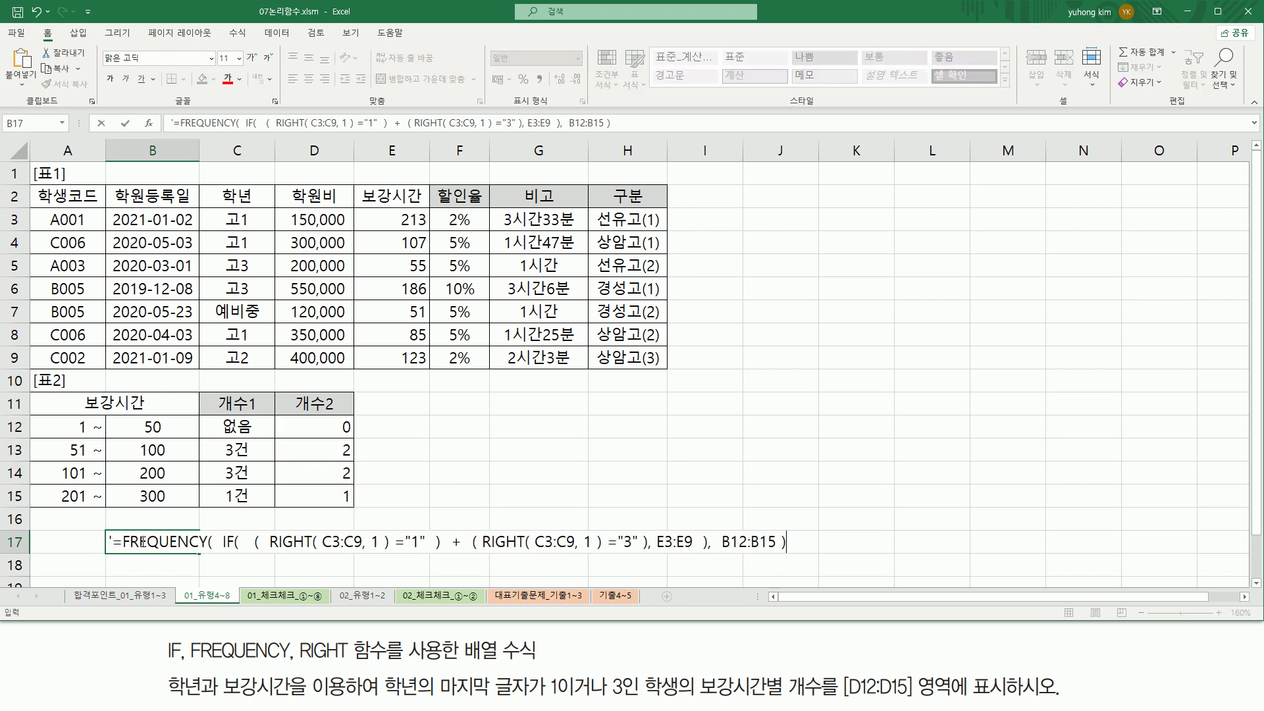
pyautogui.press('Return')
pyautogui.click(908, 463)
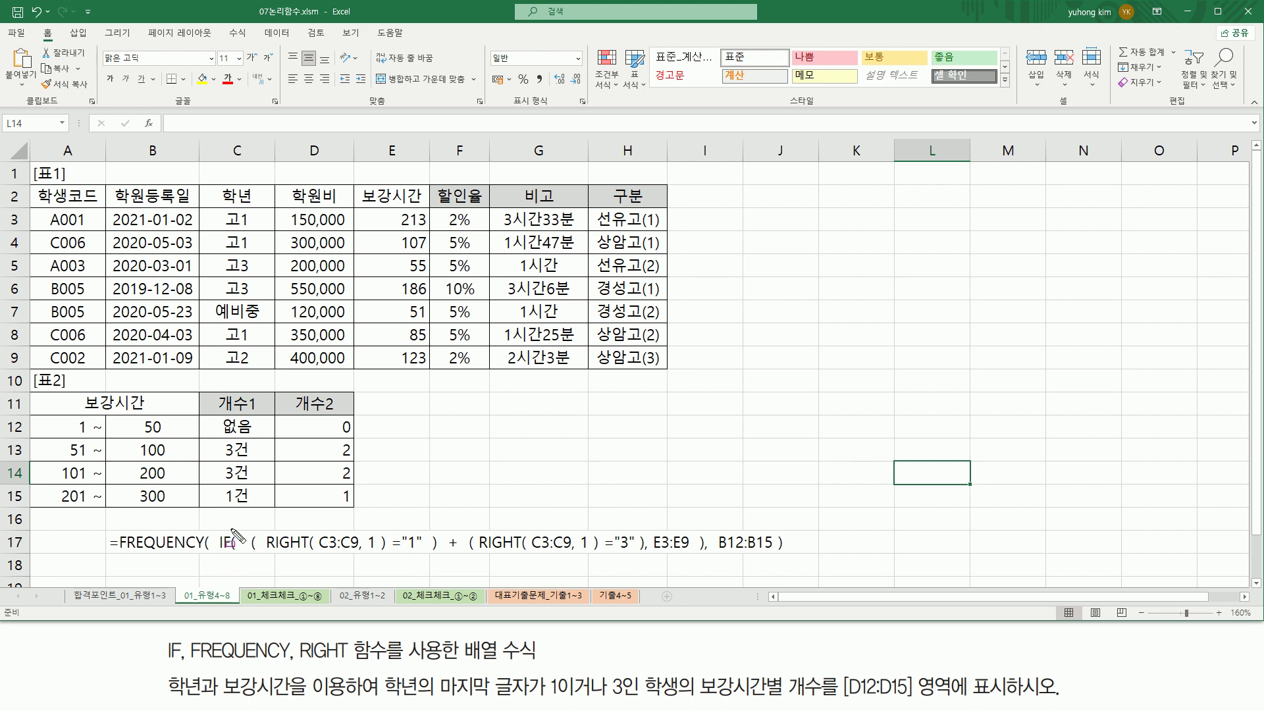
# - Compare the B17 formula's two RIGHT conditions, + operator, E3:E9 and B12:B15 with the task's "1이거나 3" wording
pyautogui.moveTo(249, 554); pyautogui.dragTo(647, 555)
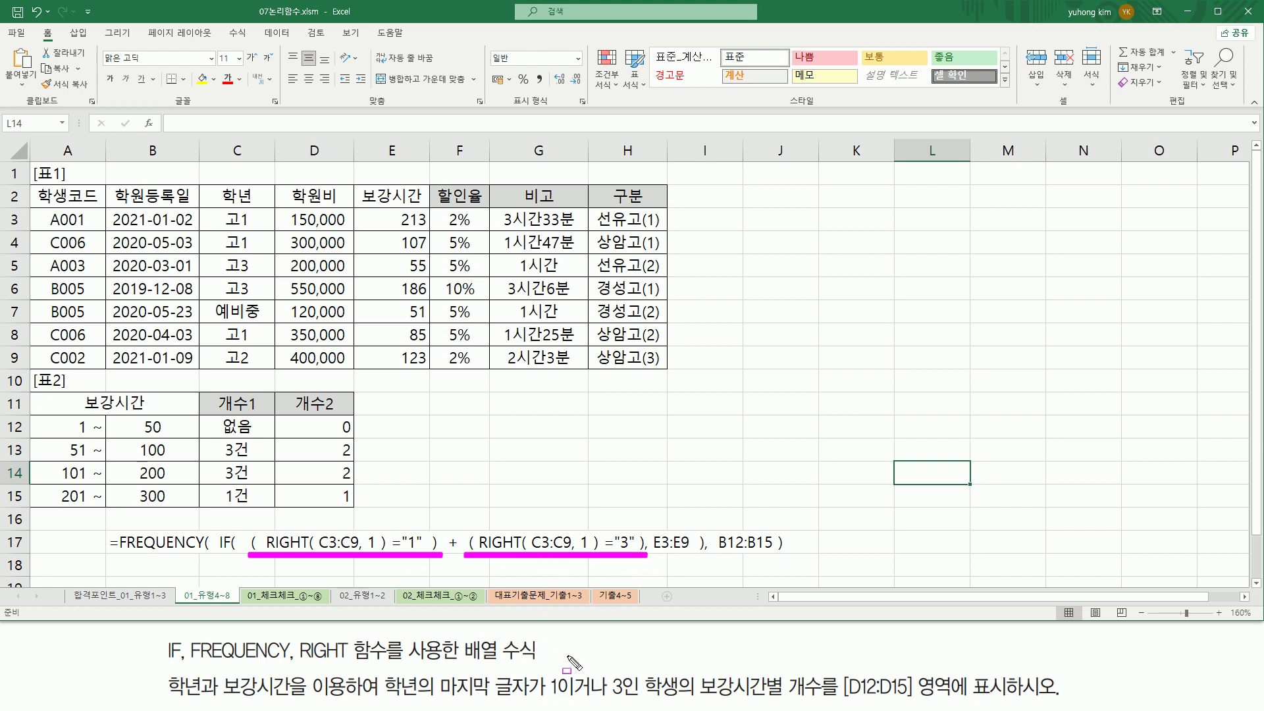
pyautogui.moveTo(558, 669)
pyautogui.mouseDown()
pyautogui.moveTo(548, 684)
pyautogui.moveTo(558, 700)
pyautogui.mouseUp()
pyautogui.moveTo(624, 672)
pyautogui.mouseDown()
pyautogui.moveTo(614, 691)
pyautogui.moveTo(627, 703)
pyautogui.moveTo(574, 700)
pyautogui.moveTo(610, 700)
pyautogui.mouseUp()
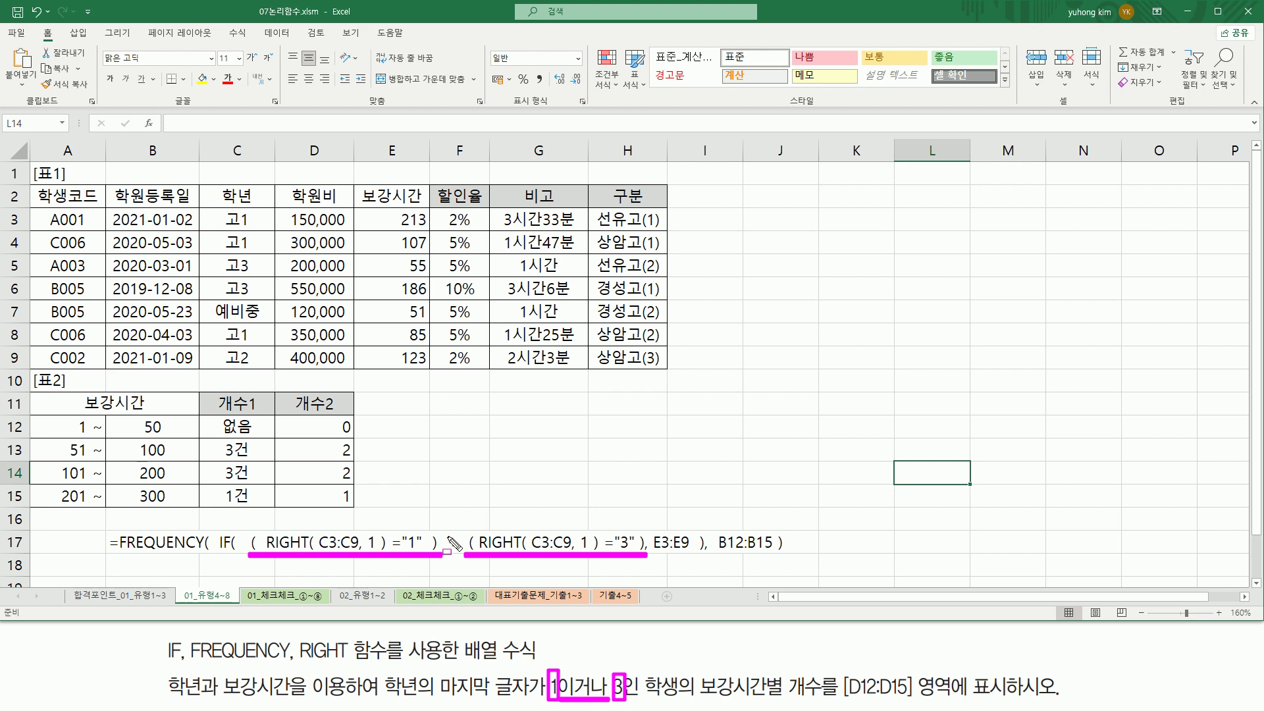
pyautogui.moveTo(444, 527); pyautogui.dragTo(465, 557)
pyautogui.moveTo(651, 531)
pyautogui.mouseDown()
pyautogui.moveTo(651, 556)
pyautogui.moveTo(685, 558)
pyautogui.moveTo(691, 527)
pyautogui.moveTo(695, 560)
pyautogui.mouseUp()
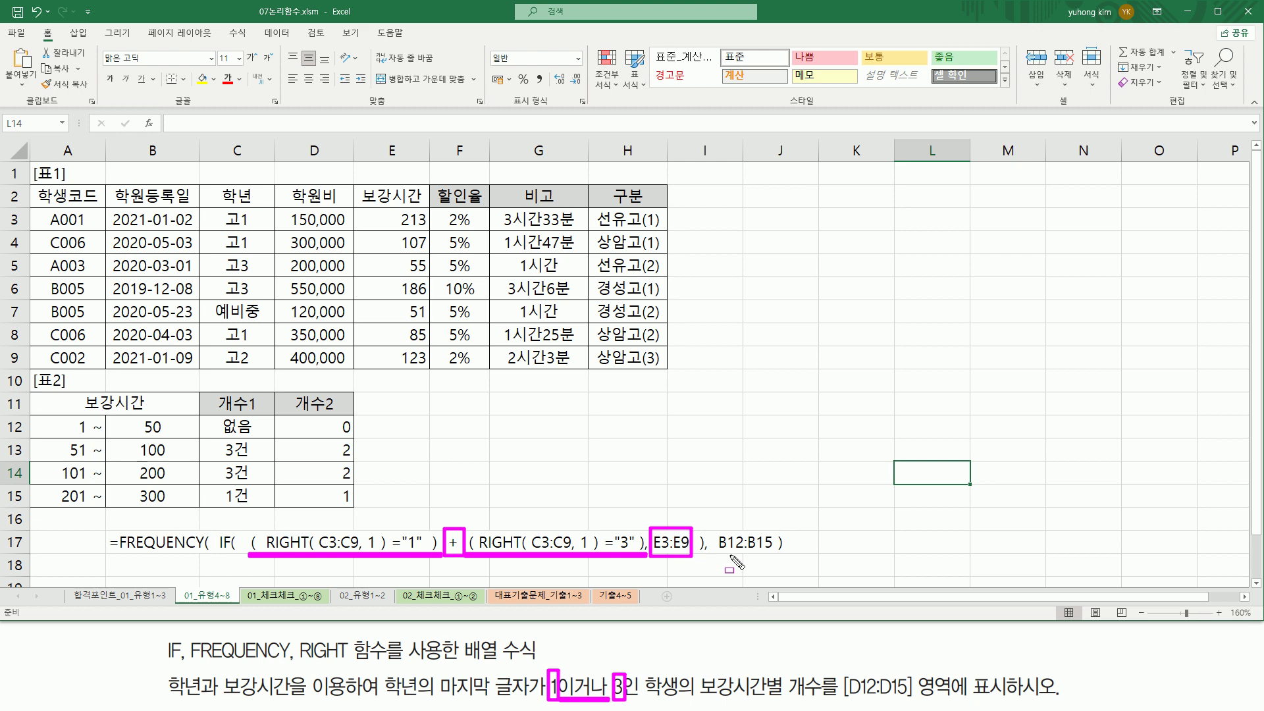
pyautogui.moveTo(714, 552); pyautogui.dragTo(775, 552)
pyautogui.press('Escape')
# - Review how the B17 formula joins its two RIGHT conditions with + and how FREQUENCY fills D12:D15
pyautogui.moveTo(443, 527); pyautogui.dragTo(463, 560)
pyautogui.moveTo(262, 555); pyautogui.dragTo(644, 557)
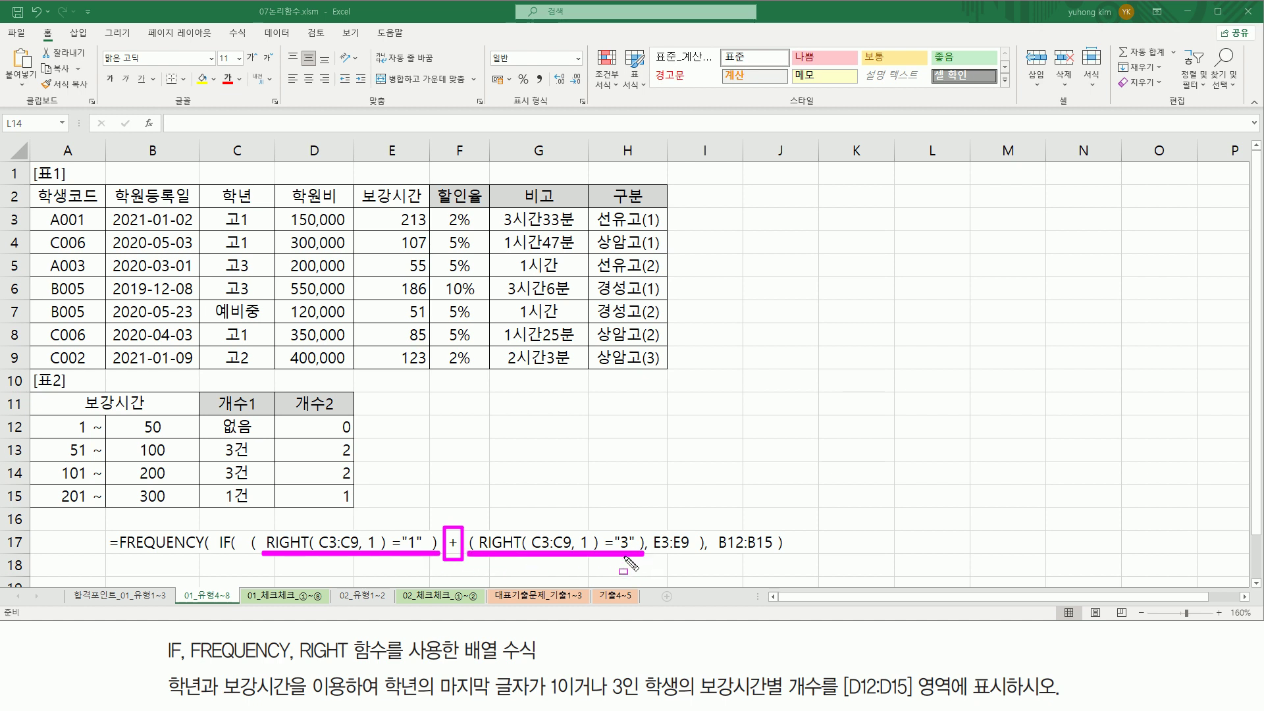
pyautogui.moveTo(115, 527)
pyautogui.mouseDown()
pyautogui.moveTo(129, 550)
pyautogui.moveTo(211, 563)
pyautogui.mouseUp()
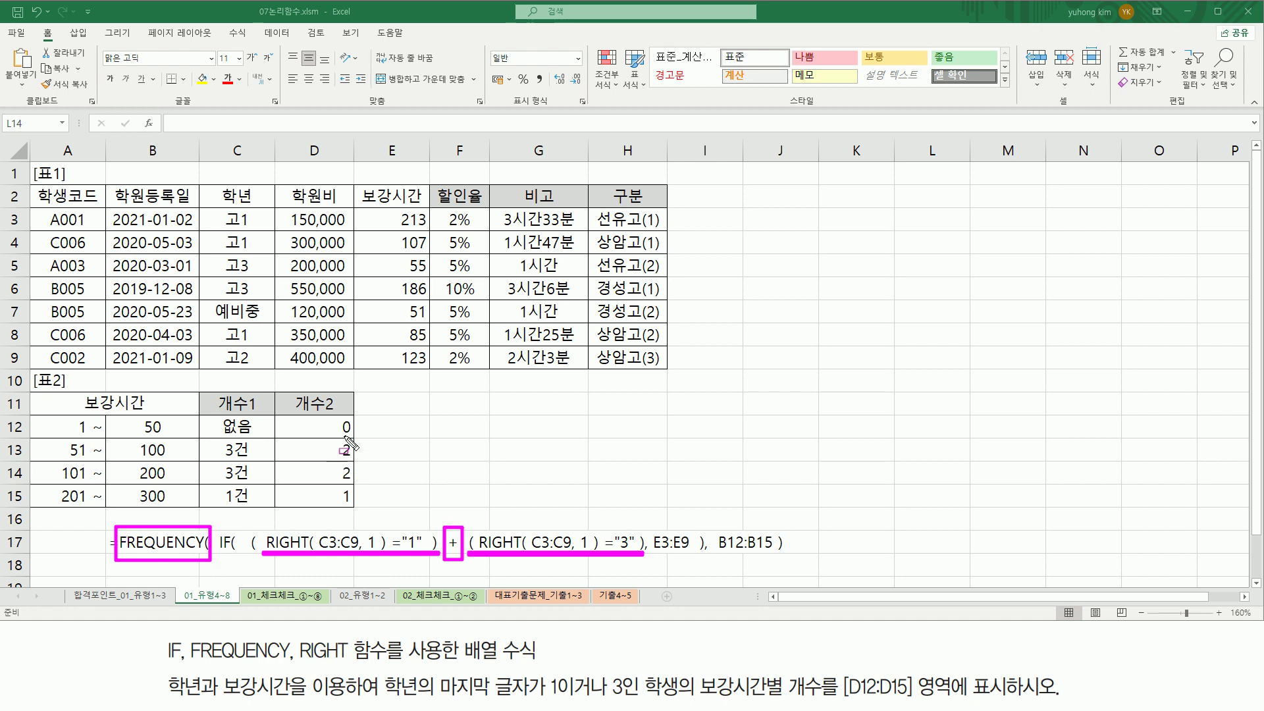
pyautogui.moveTo(286, 416); pyautogui.dragTo(353, 506)
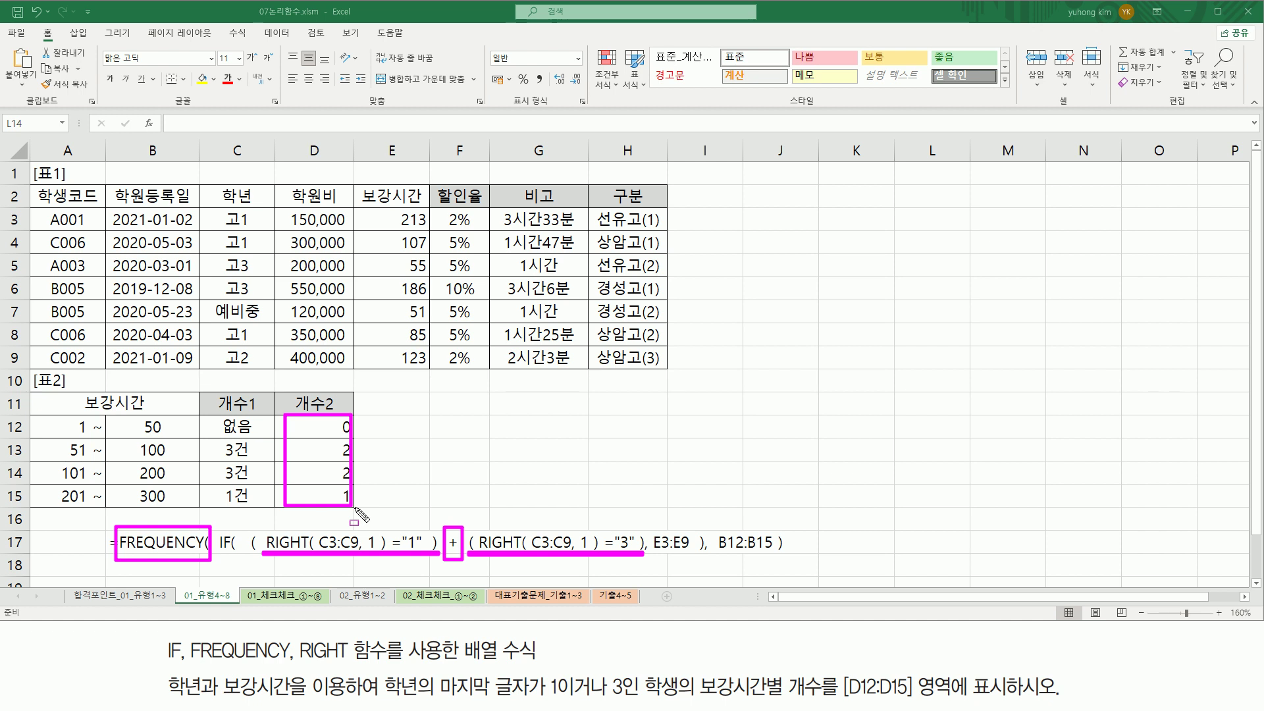
# - Examine the two RIGHT( C3:C9, 1 ) functions in the B17 formula and the quoted text values "1" and "3" they are compared with
pyautogui.press('e')
pyautogui.moveTo(263, 554); pyautogui.dragTo(384, 554)
pyautogui.moveTo(475, 552); pyautogui.dragTo(599, 554)
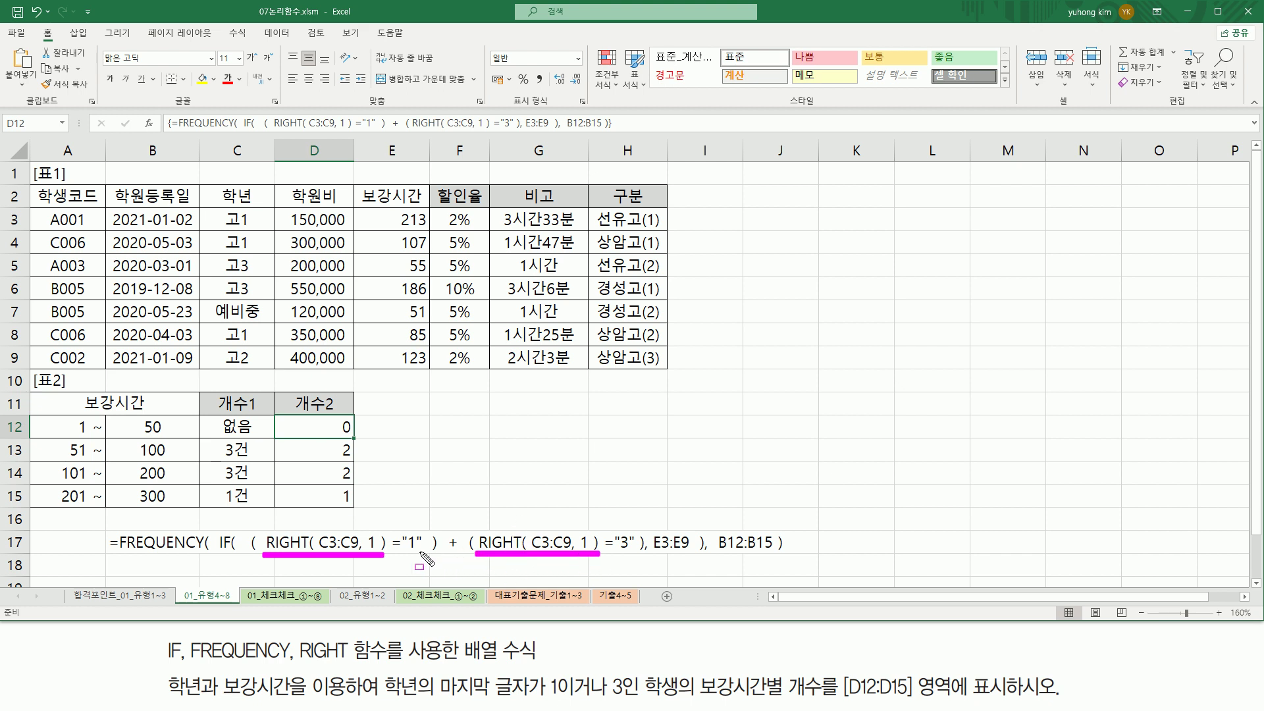
pyautogui.moveTo(389, 521); pyautogui.dragTo(426, 561)
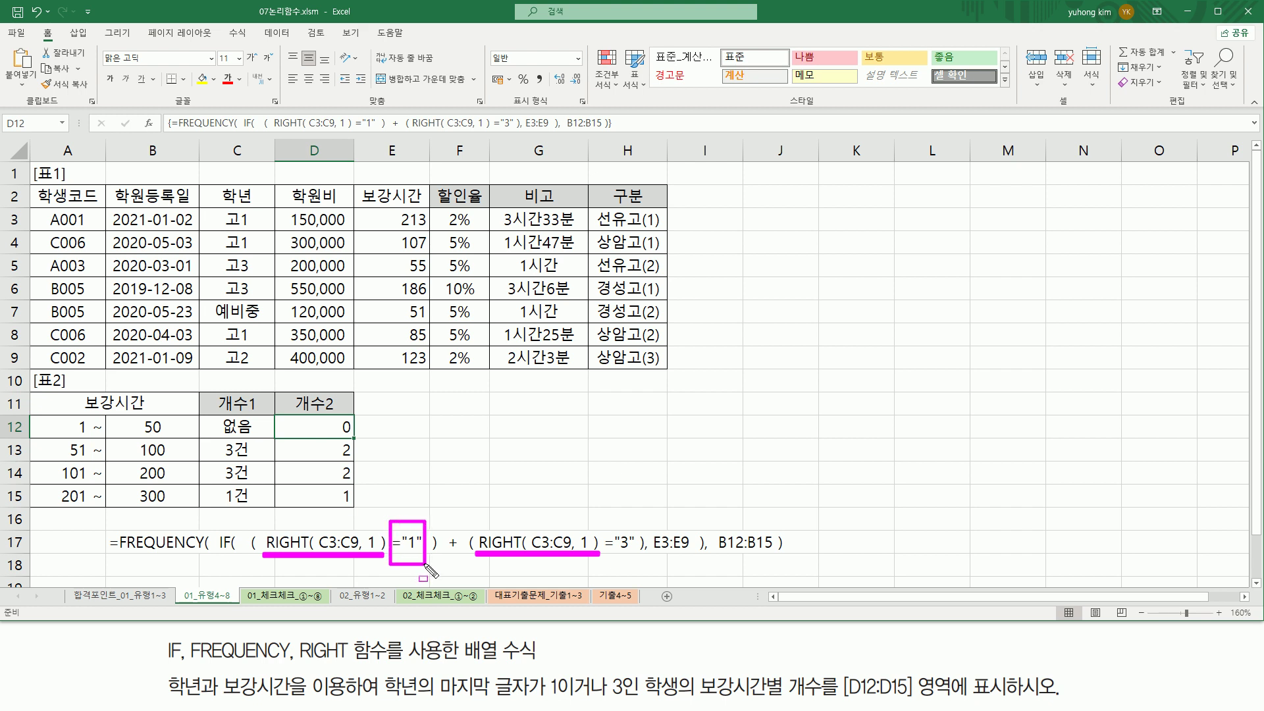
pyautogui.moveTo(601, 525); pyautogui.dragTo(638, 562)
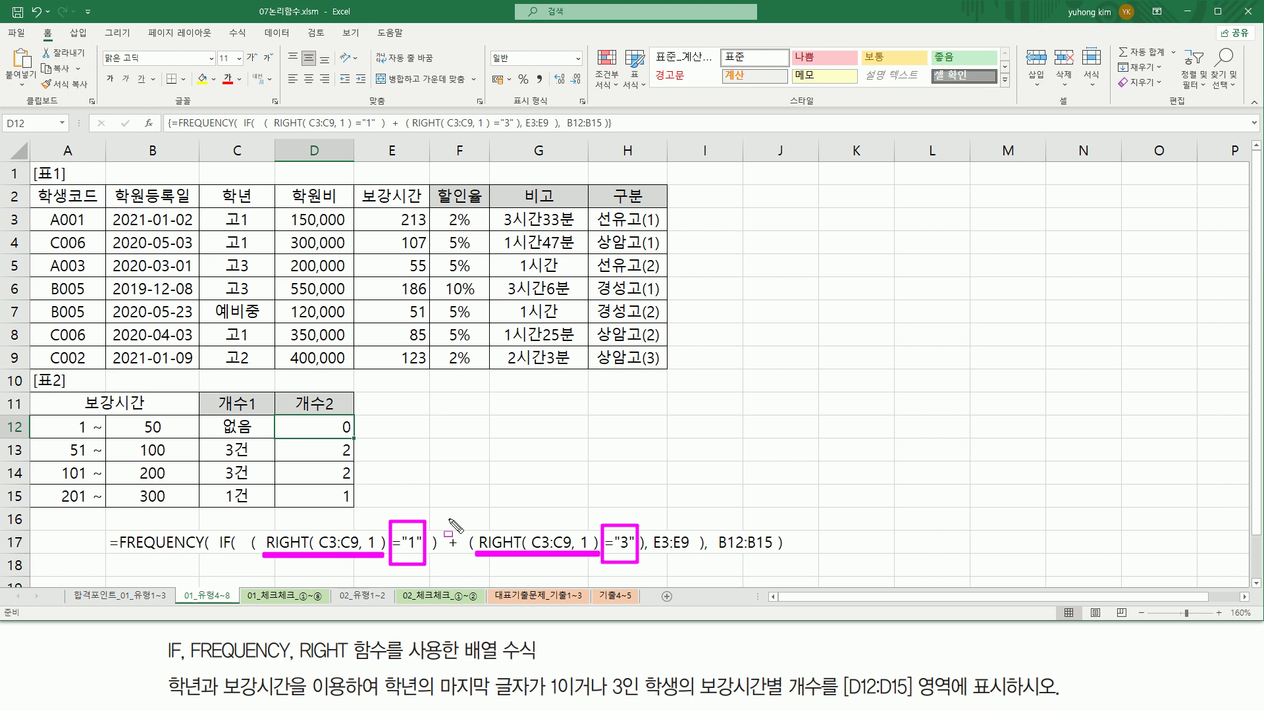
pyautogui.press('Escape')
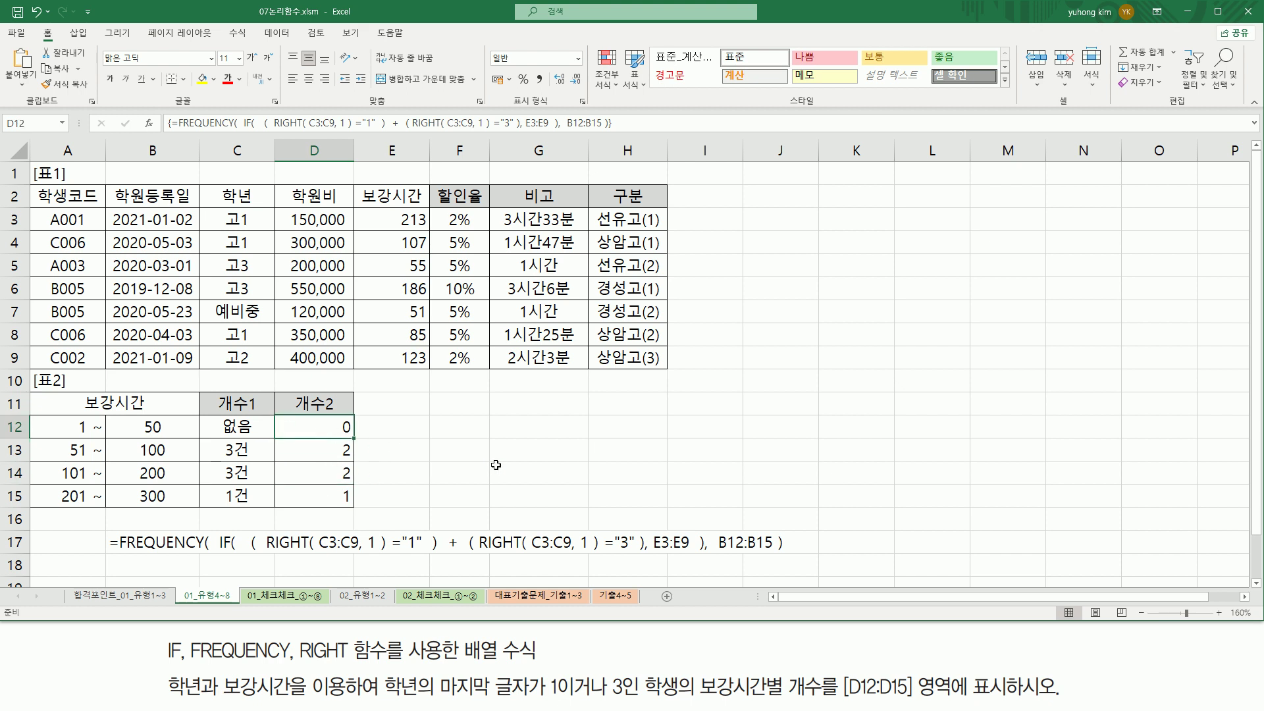
# - Try to delete only cell D12 from the array formula, read the resulting message and dismiss it
pyautogui.press('Delete')
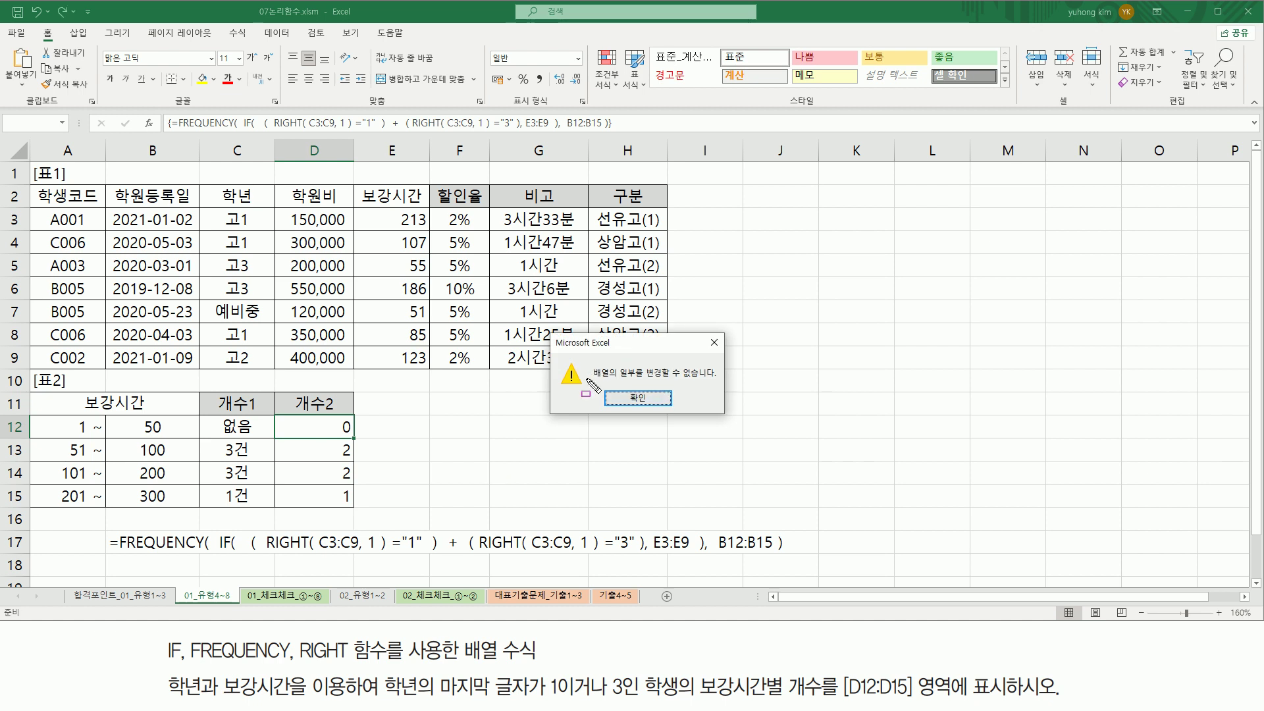
pyautogui.moveTo(589, 381); pyautogui.dragTo(721, 381)
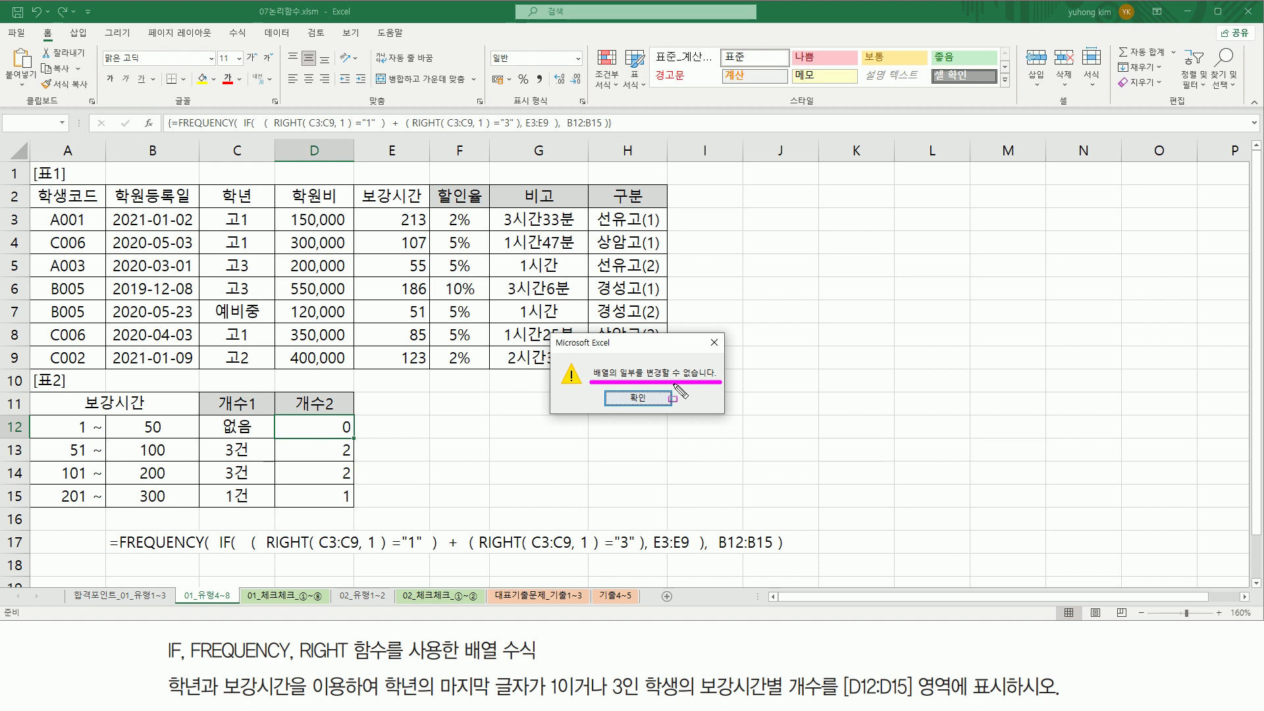
pyautogui.click(714, 343)
pyautogui.click(403, 451)
pyautogui.click(295, 423)
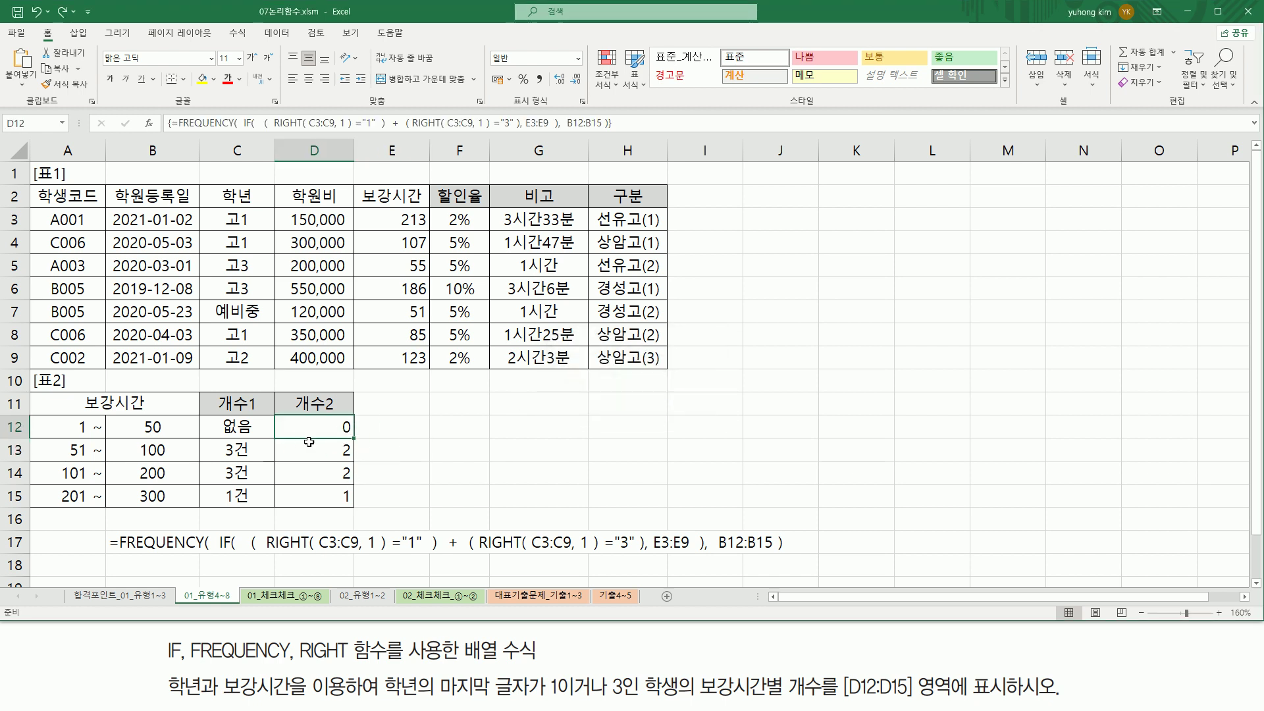
# - Select the whole array range D12:D15 to review which cells must be handled together, and deselect it
pyautogui.hotkey('ctrl', '2')
pyautogui.moveTo(283, 419)
pyautogui.mouseDown()
pyautogui.moveTo(353, 439)
pyautogui.moveTo(321, 493)
pyautogui.moveTo(322, 425)
pyautogui.moveTo(334, 505)
pyautogui.mouseUp()
pyautogui.press('Escape')
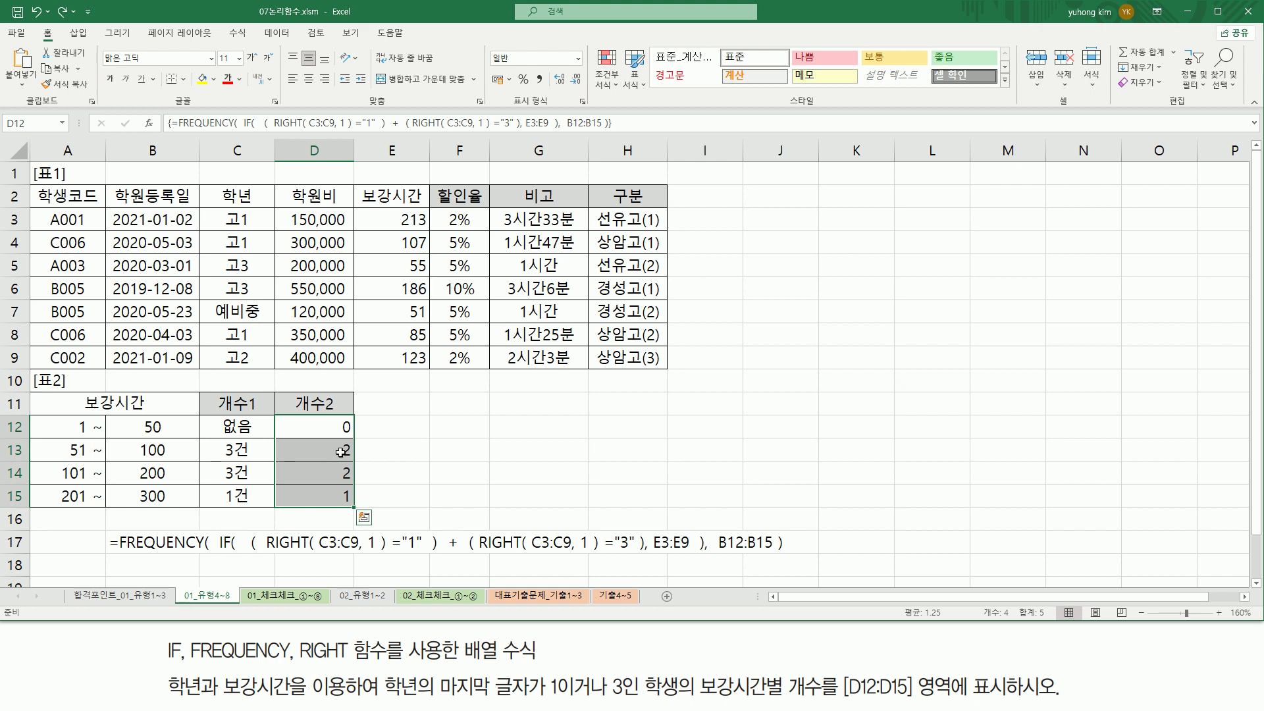
pyautogui.moveTo(277, 418); pyautogui.dragTo(341, 491)
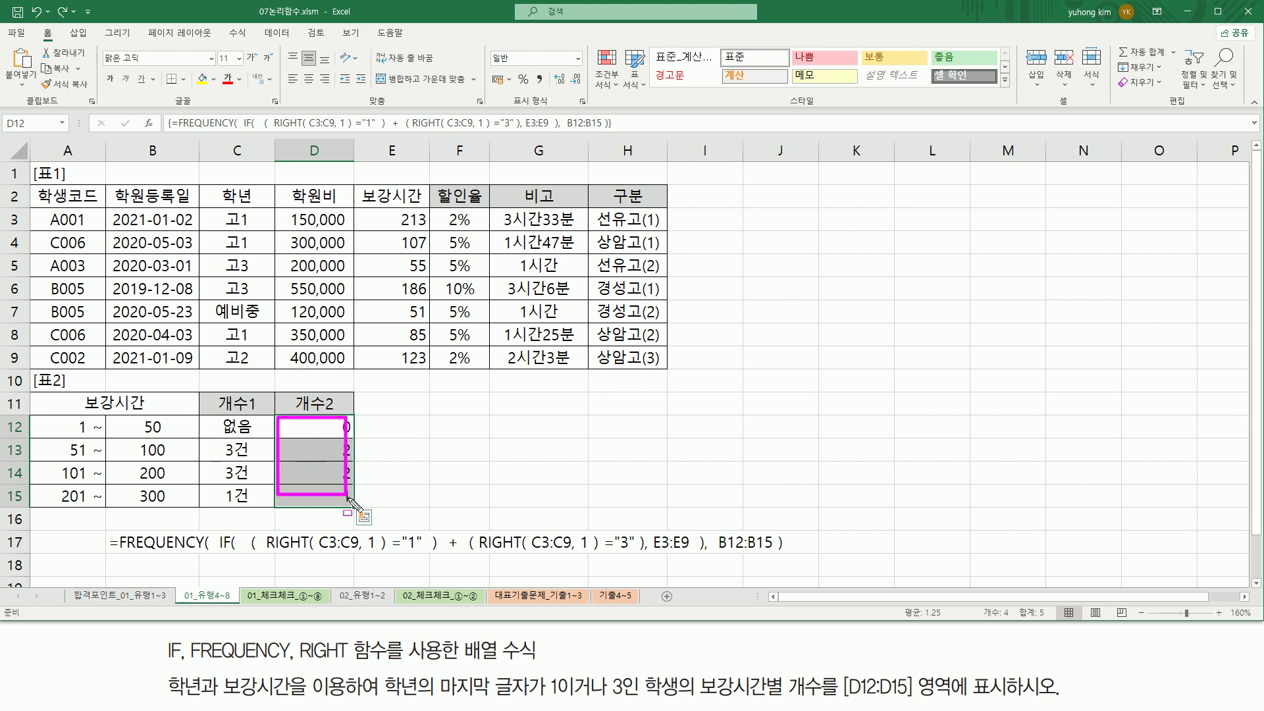
pyautogui.press('Escape')
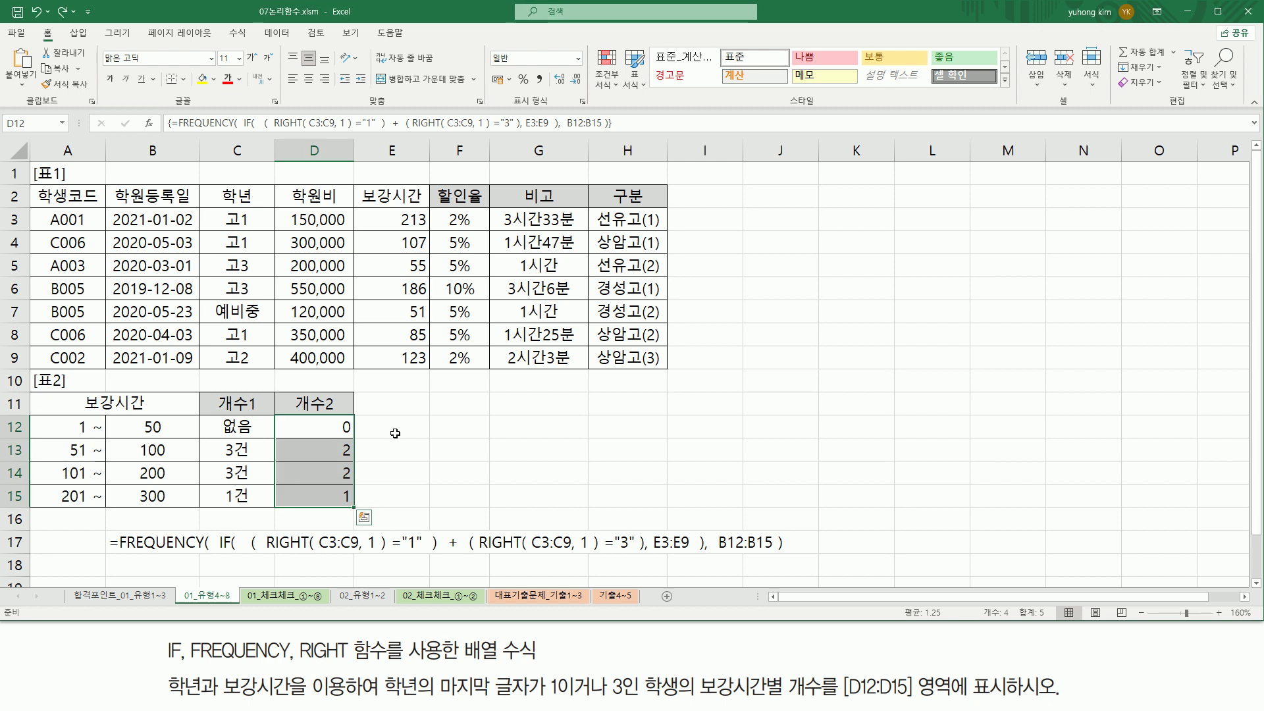
pyautogui.click(494, 426)
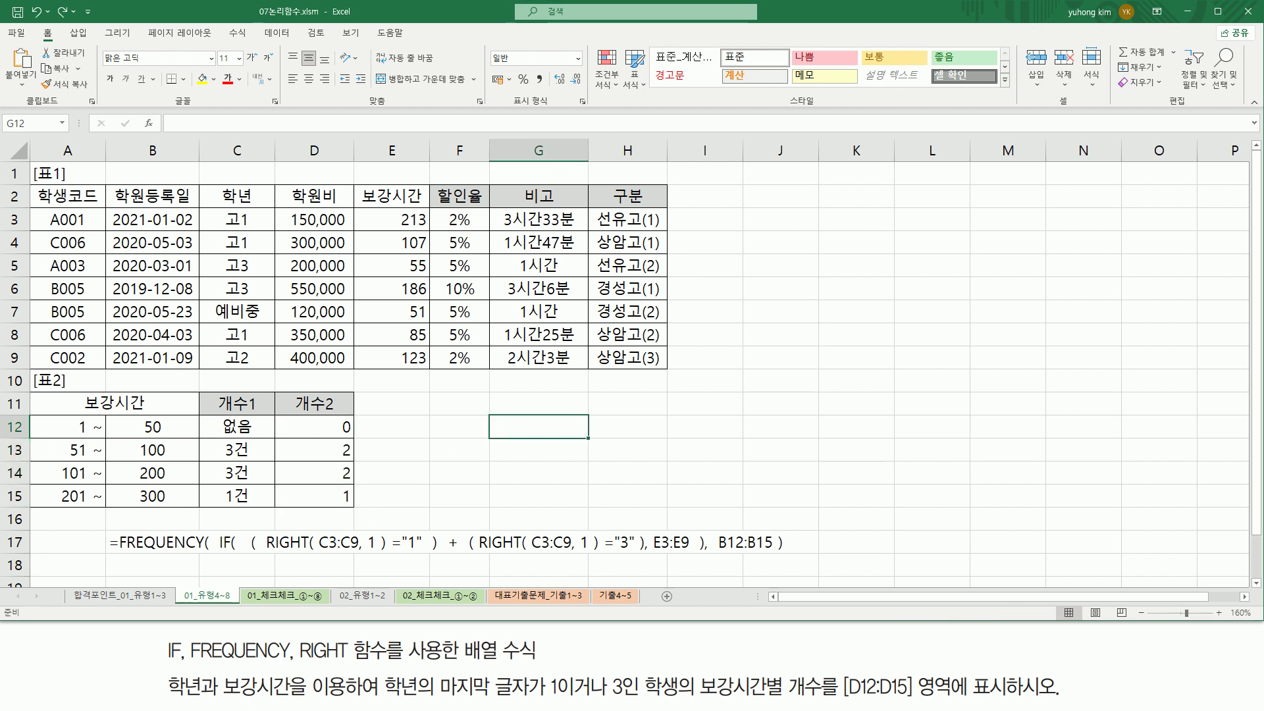